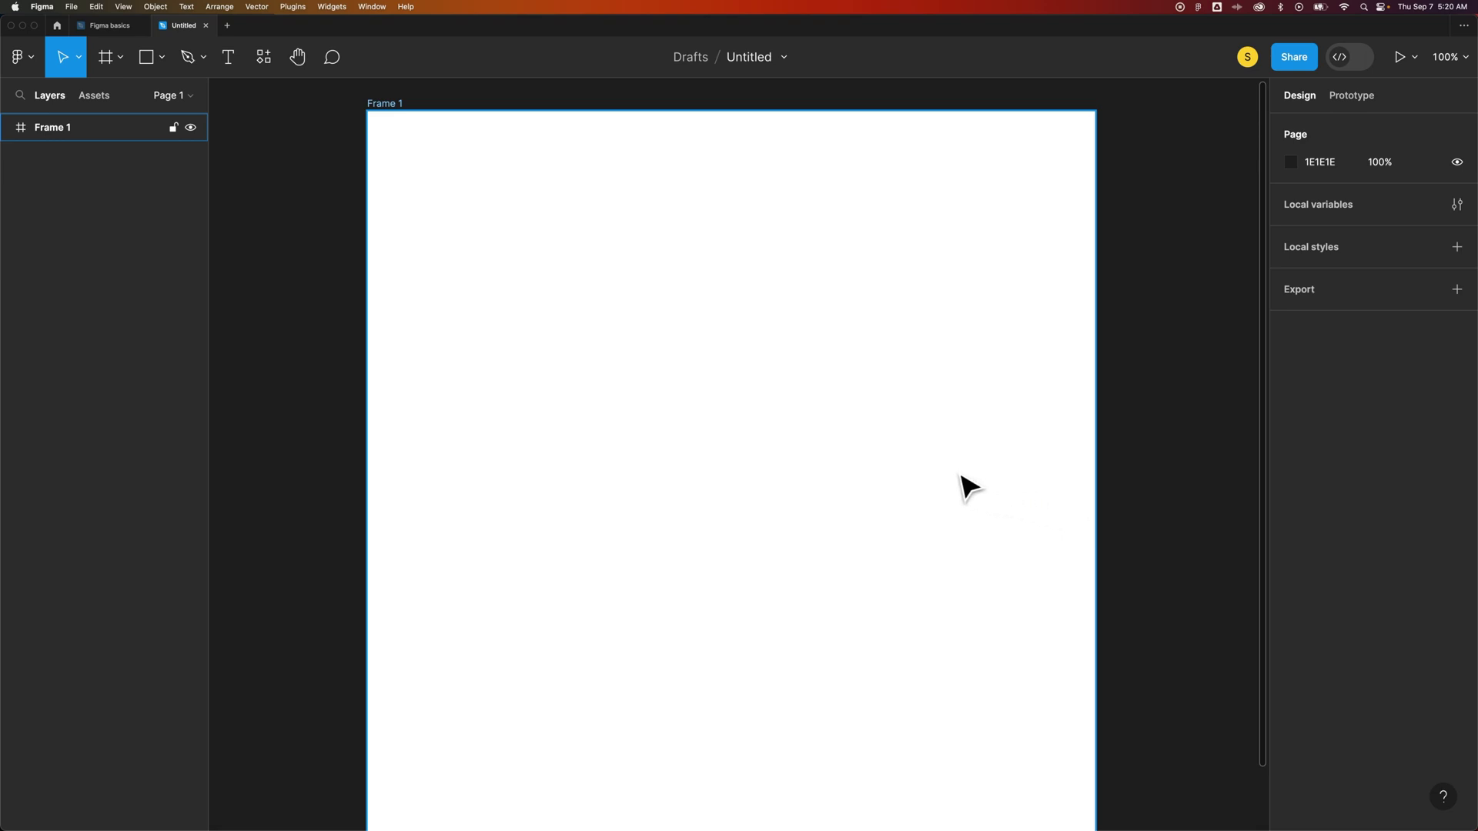
# Choose the Rectangle tool from the toolbar's shape tools menu.
pyautogui.click(146, 58)
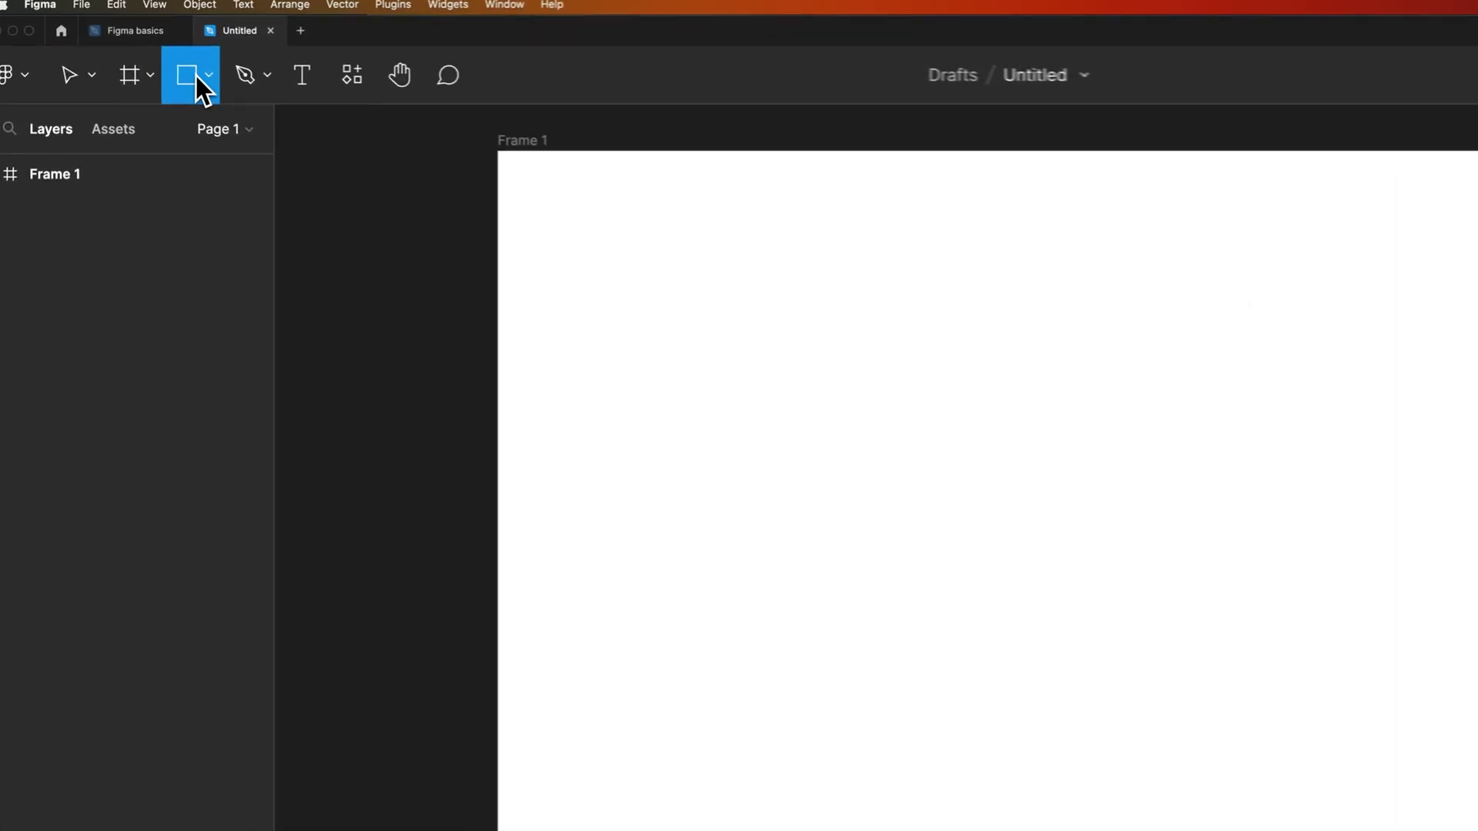
pyautogui.click(216, 79)
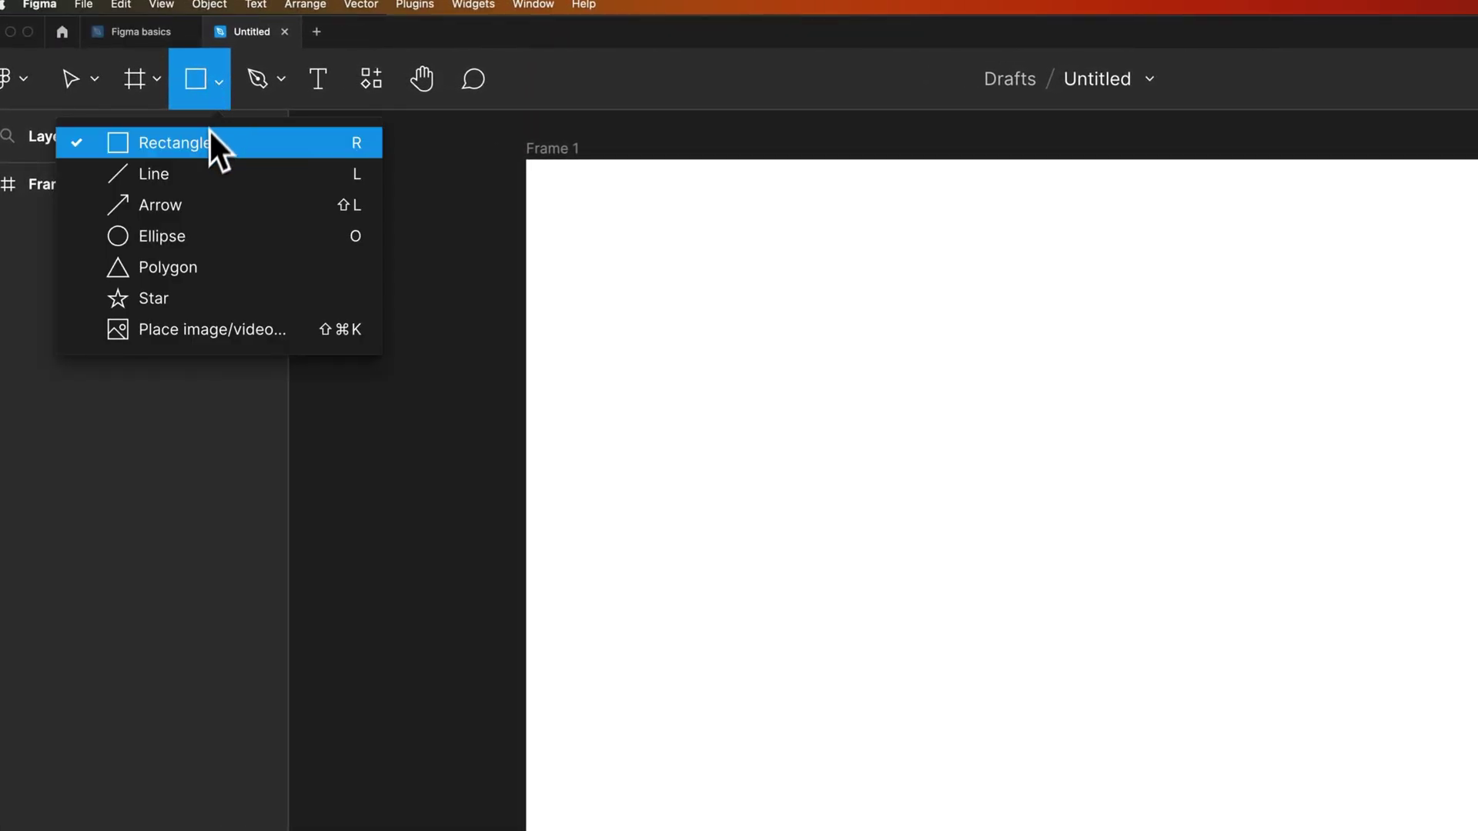
# Draw Rectangle 1, a grey 380 × 339 rectangle, on Frame 1.
pyautogui.click(204, 151)
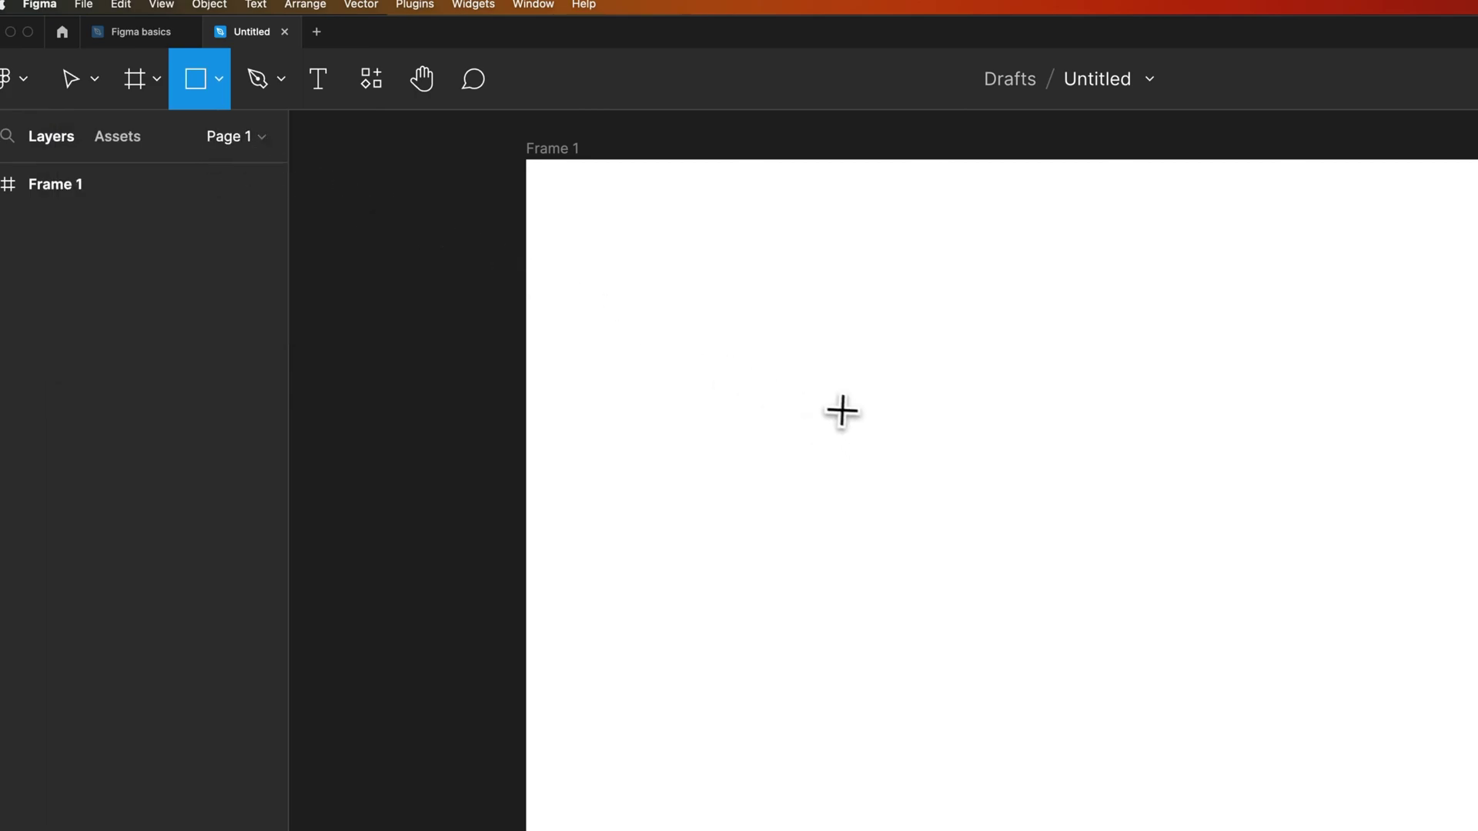
pyautogui.moveTo(802, 434); pyautogui.dragTo(1069, 690)
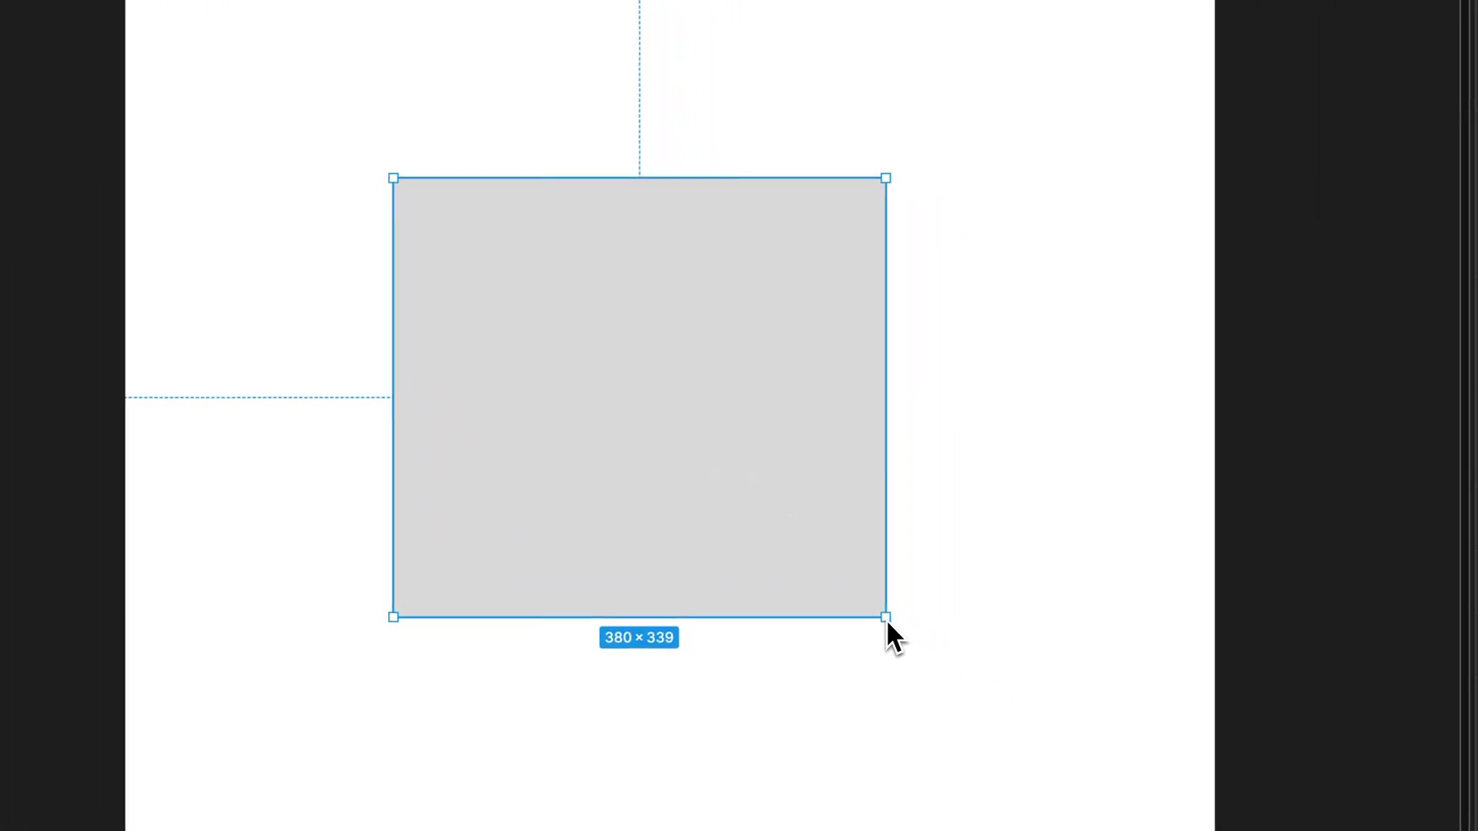
pyautogui.moveTo(918, 566); pyautogui.dragTo(886, 619)
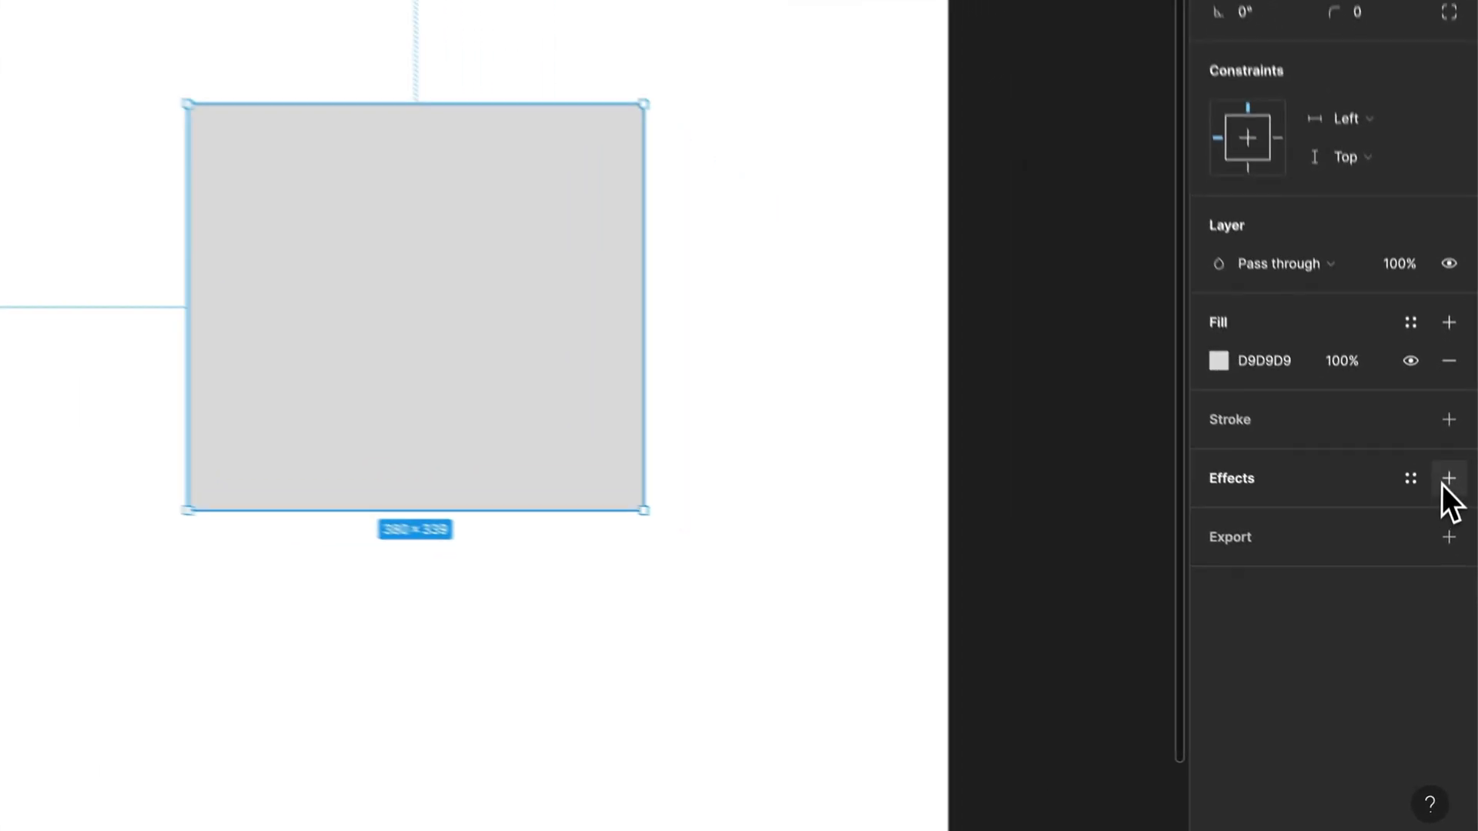
pyautogui.click(1445, 455)
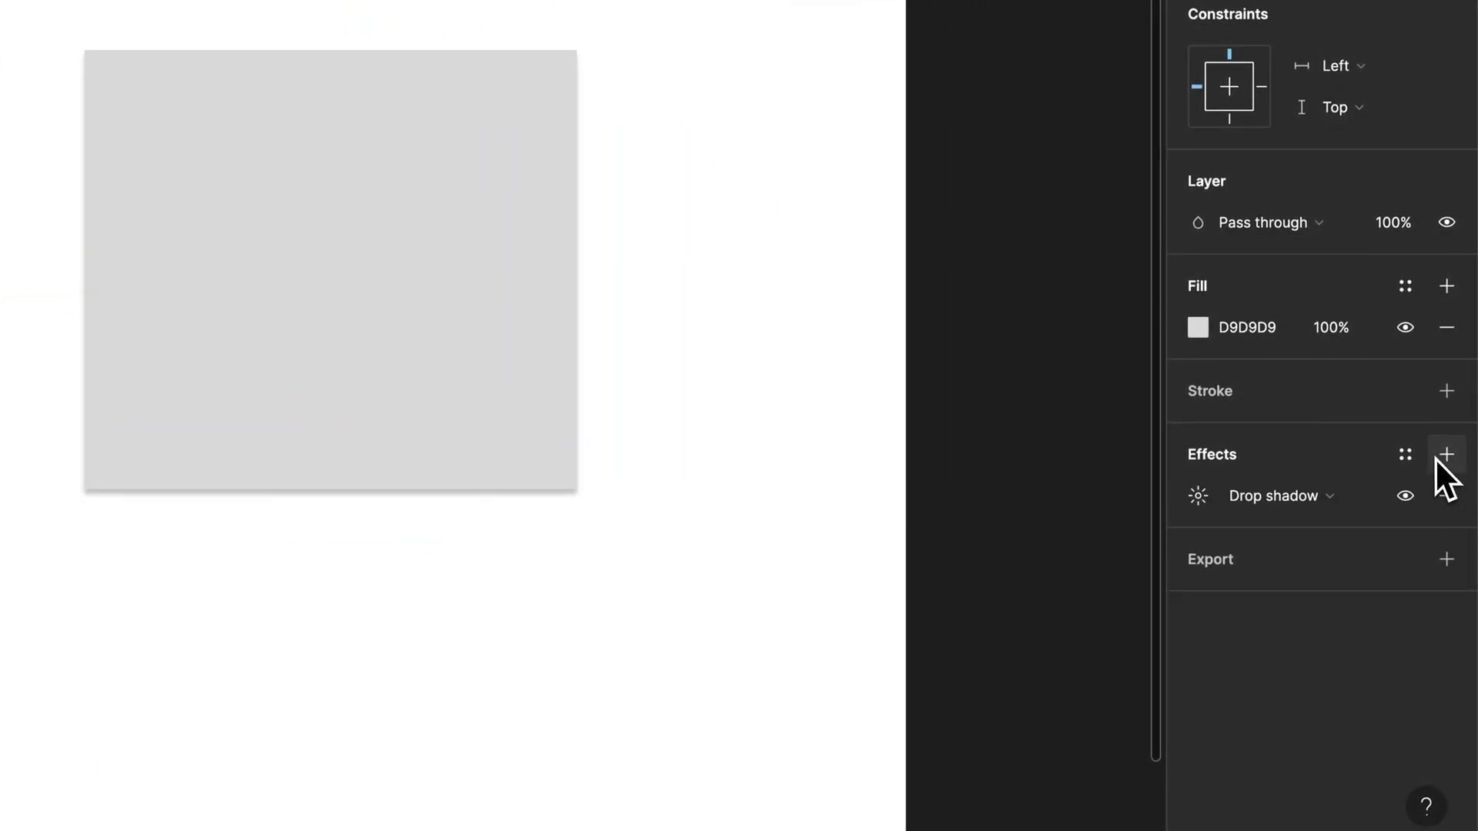
pyautogui.moveTo(1293, 496)
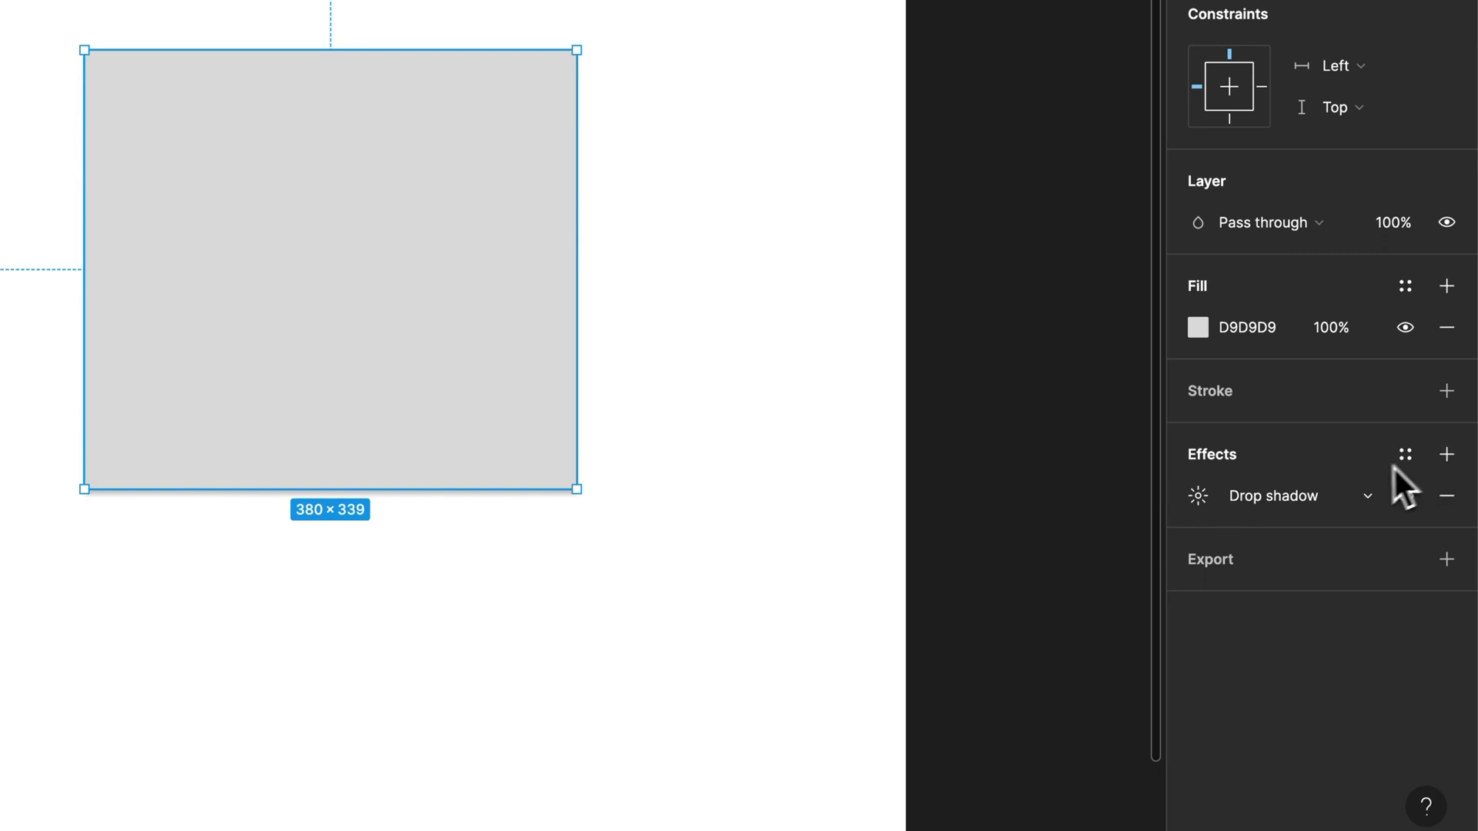
pyautogui.click(1367, 503)
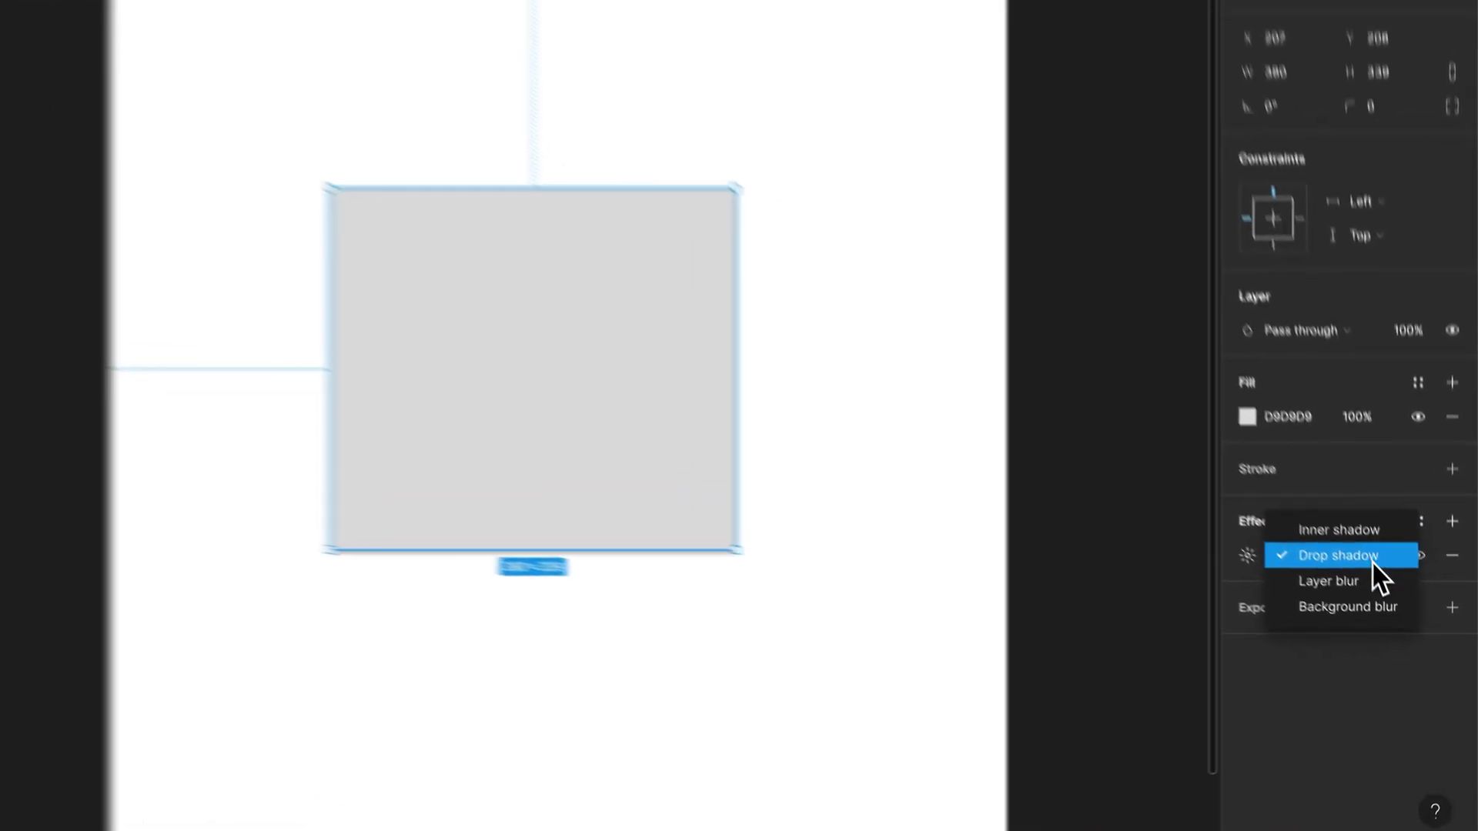
pyautogui.click(1385, 584)
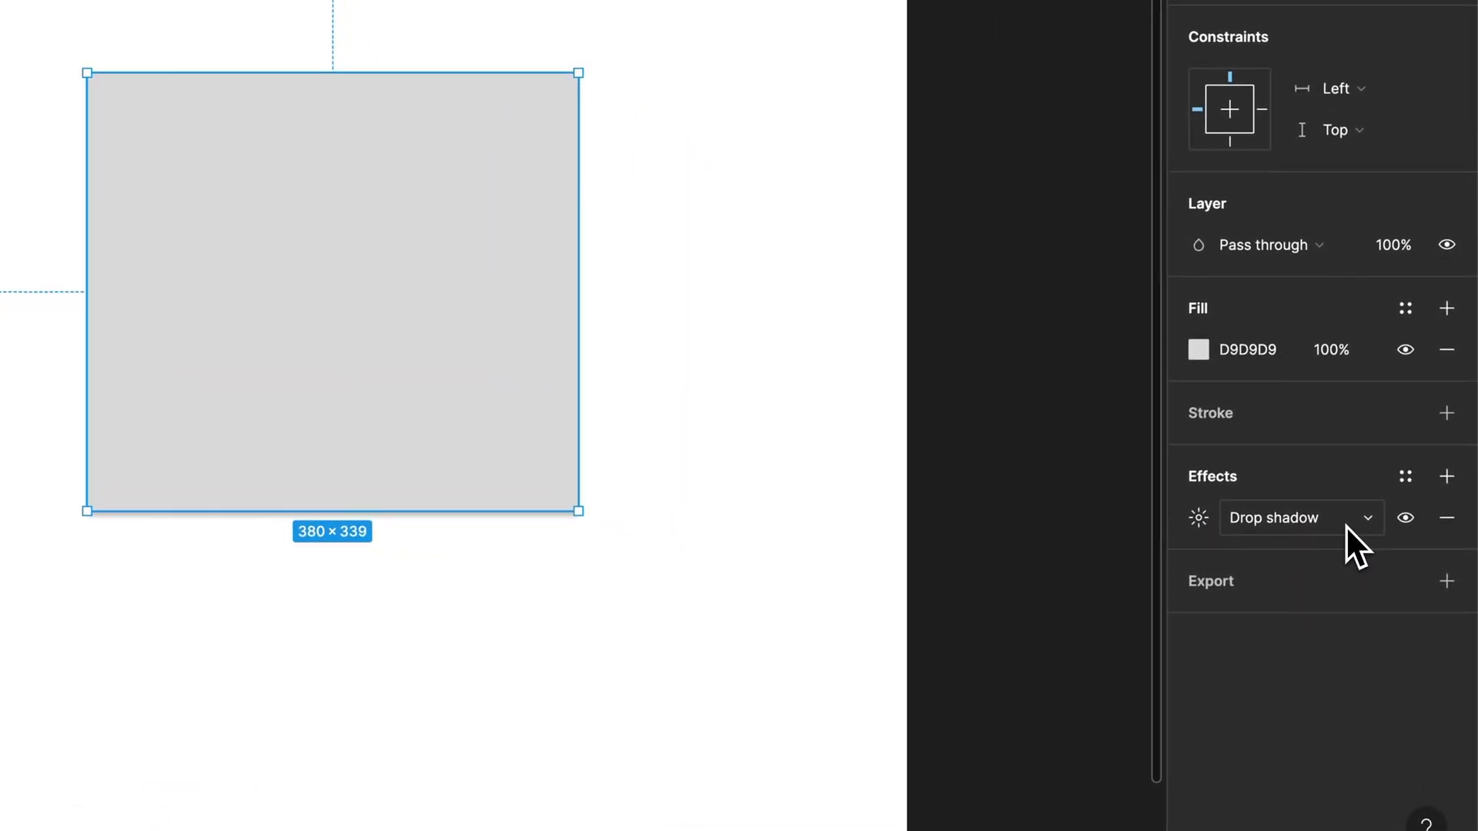
pyautogui.click(855, 445)
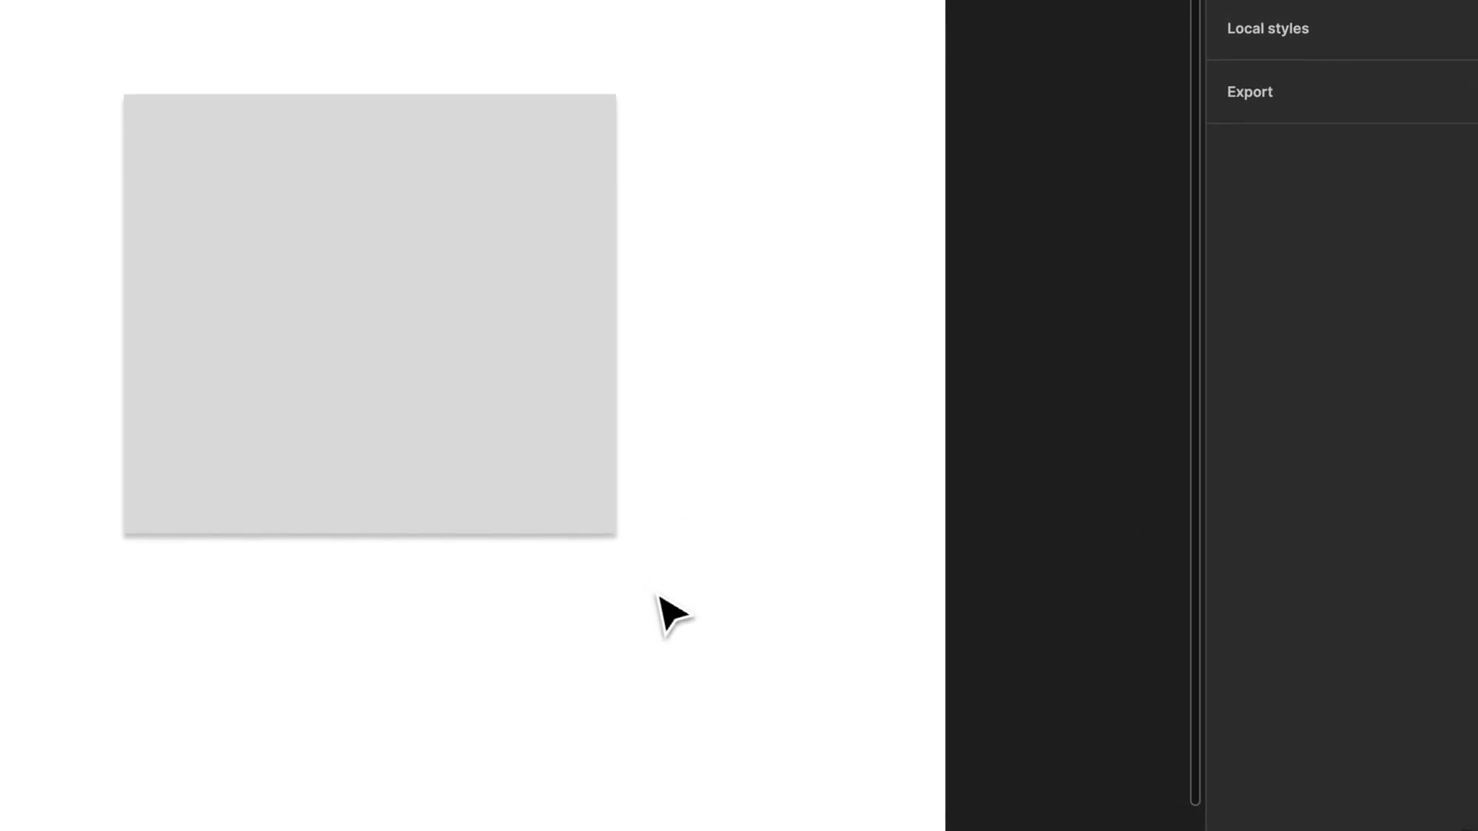
pyautogui.click(609, 423)
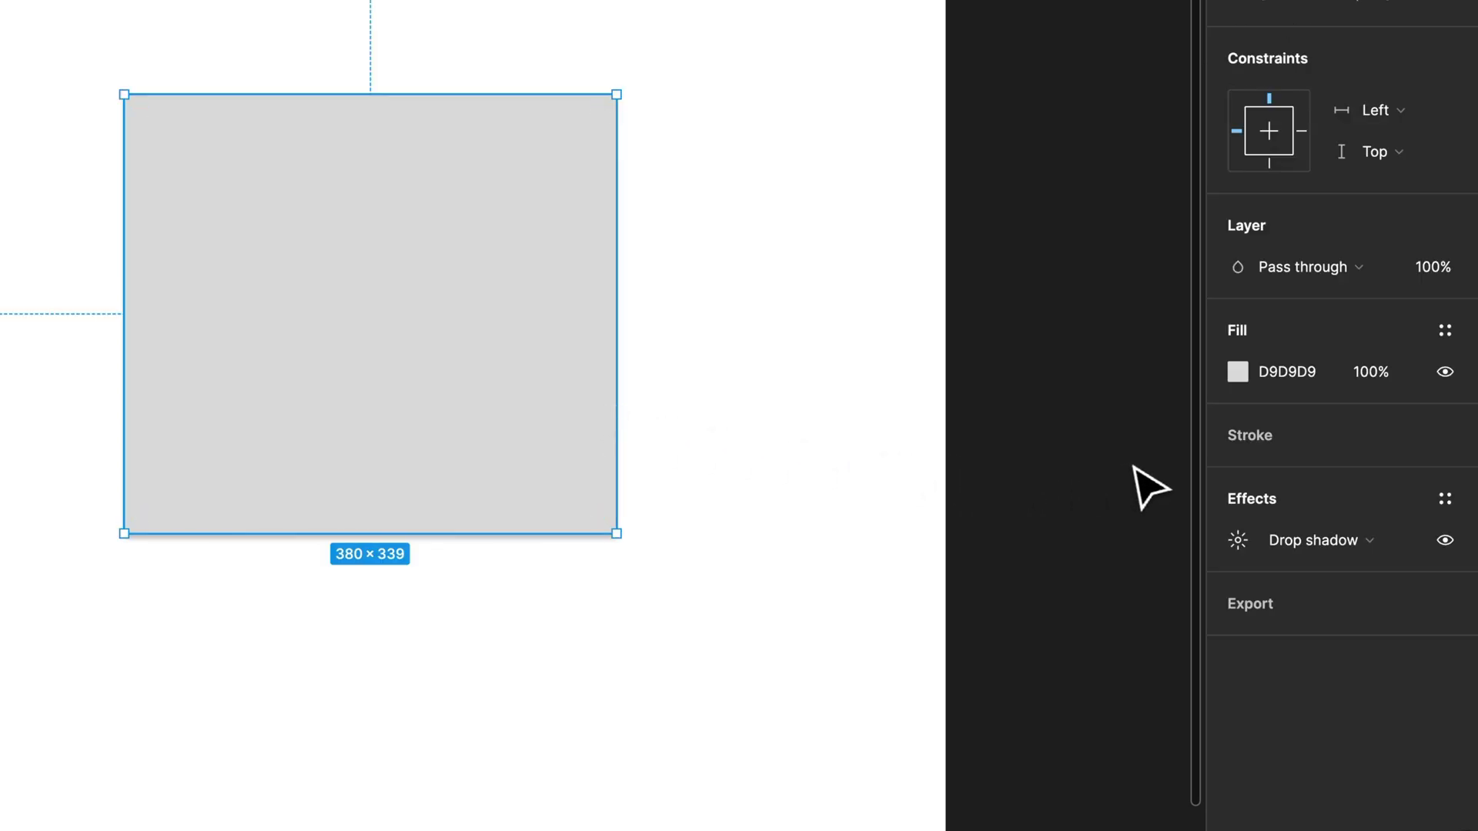
# Set the drop shadow to X 11, Y 17, blur 18 and spread 24.
pyautogui.click(1238, 541)
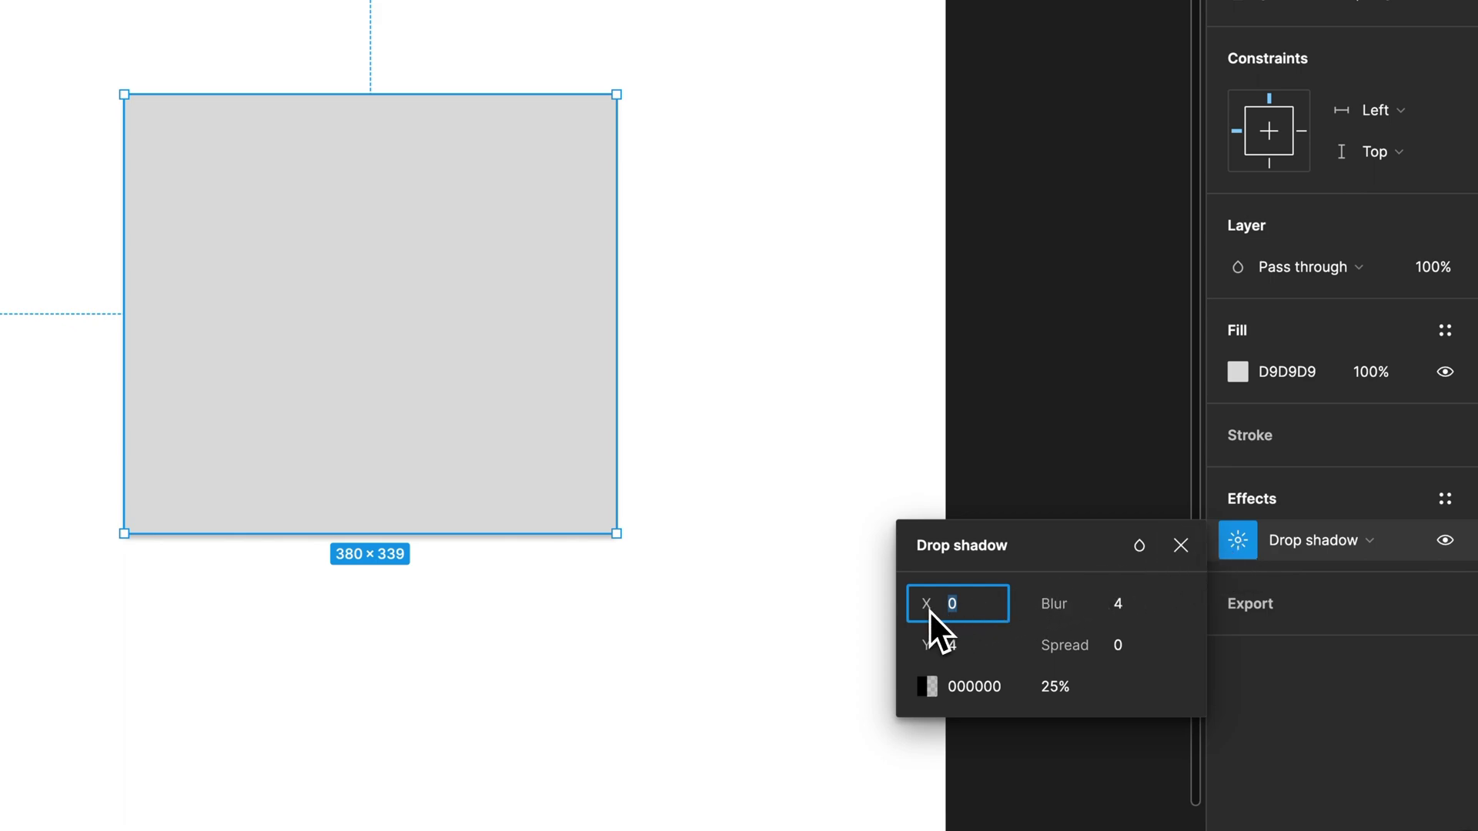
pyautogui.moveTo(926, 604)
pyautogui.mouseDown()
pyautogui.moveTo(1039, 602)
pyautogui.moveTo(954, 607)
pyautogui.moveTo(966, 645)
pyautogui.moveTo(933, 643)
pyautogui.mouseUp()
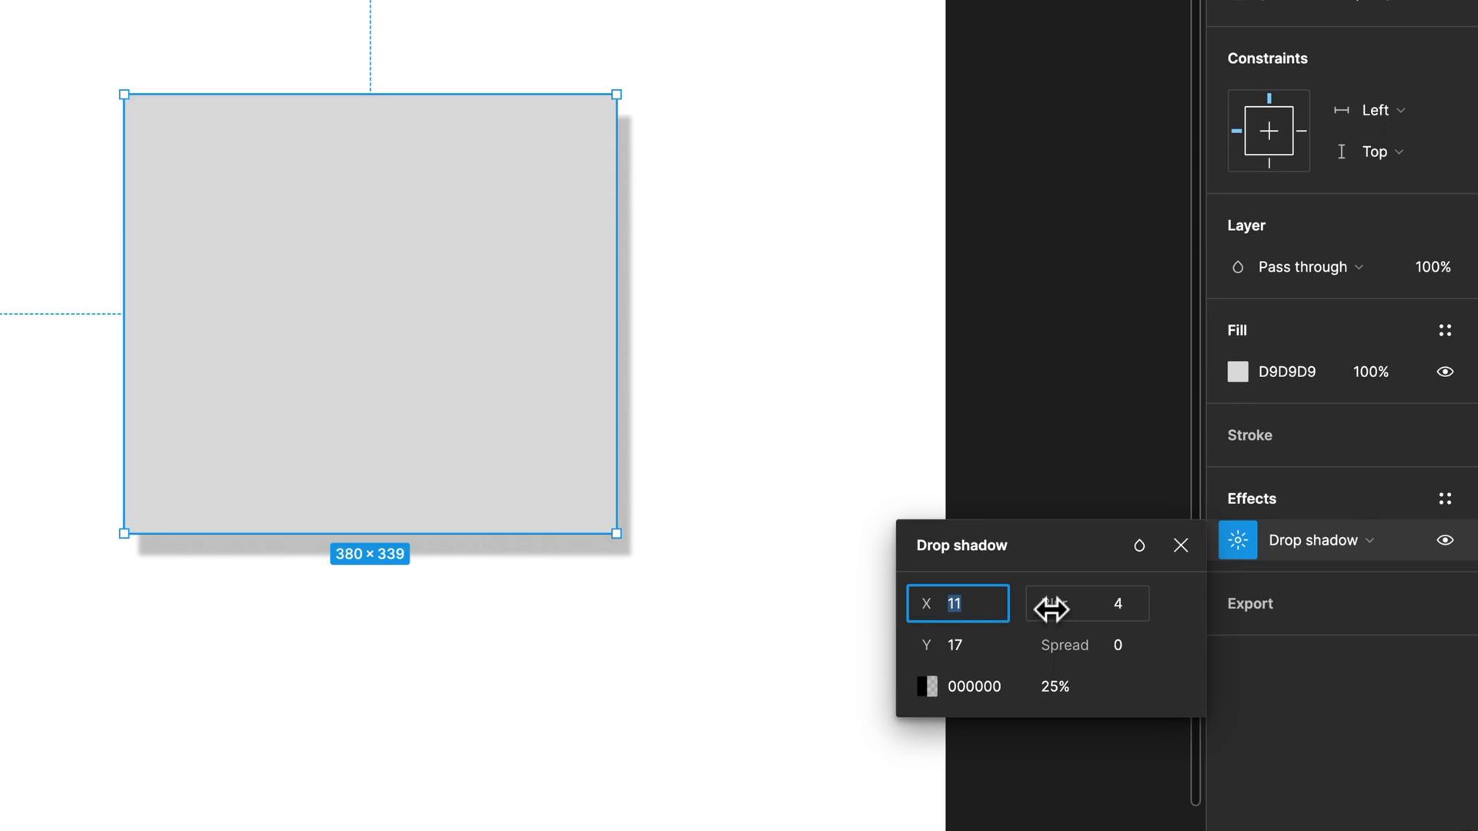
pyautogui.moveTo(1051, 608); pyautogui.dragTo(1060, 608)
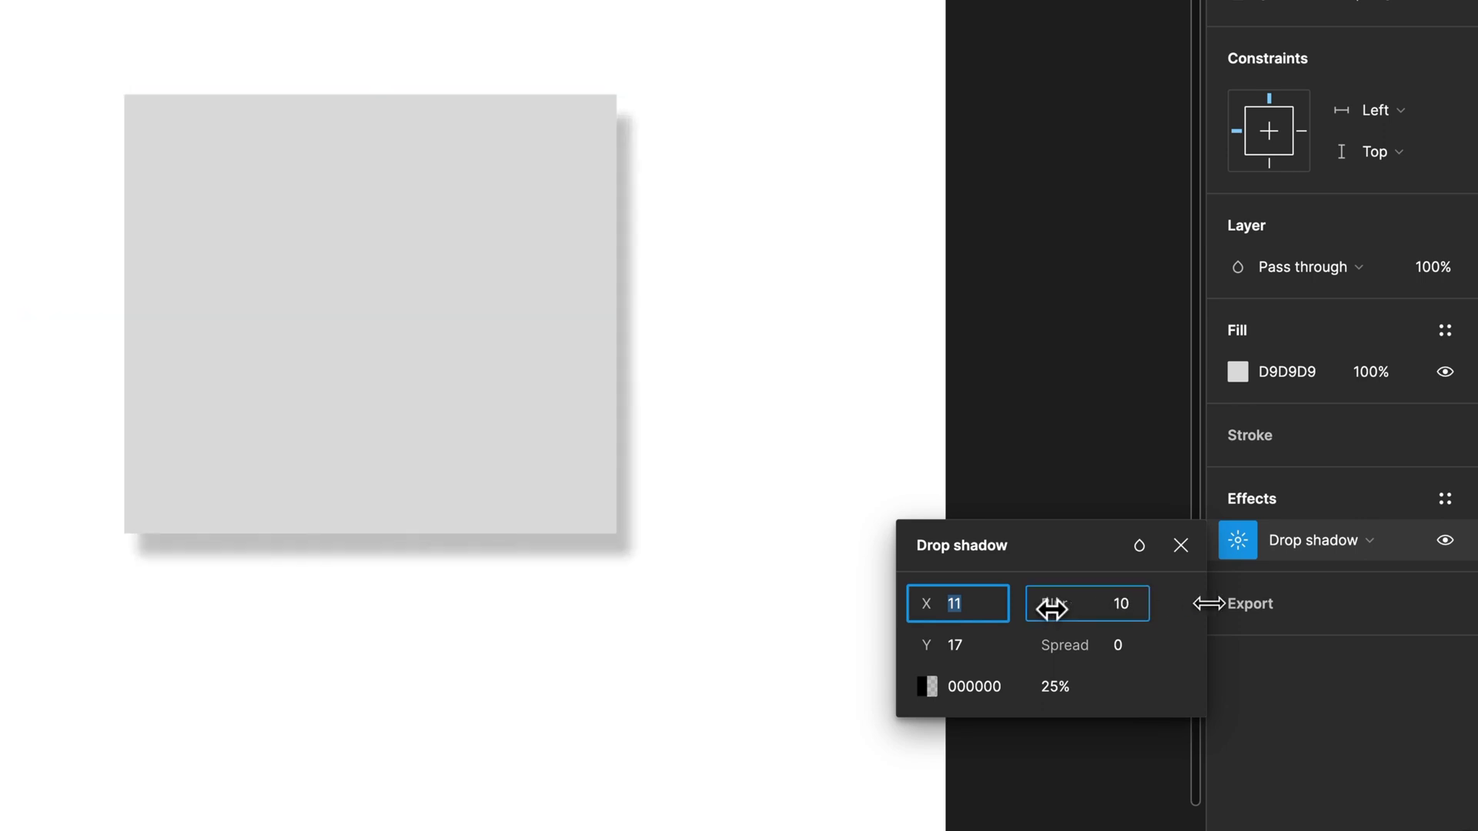
pyautogui.moveTo(1209, 602); pyautogui.dragTo(949, 646)
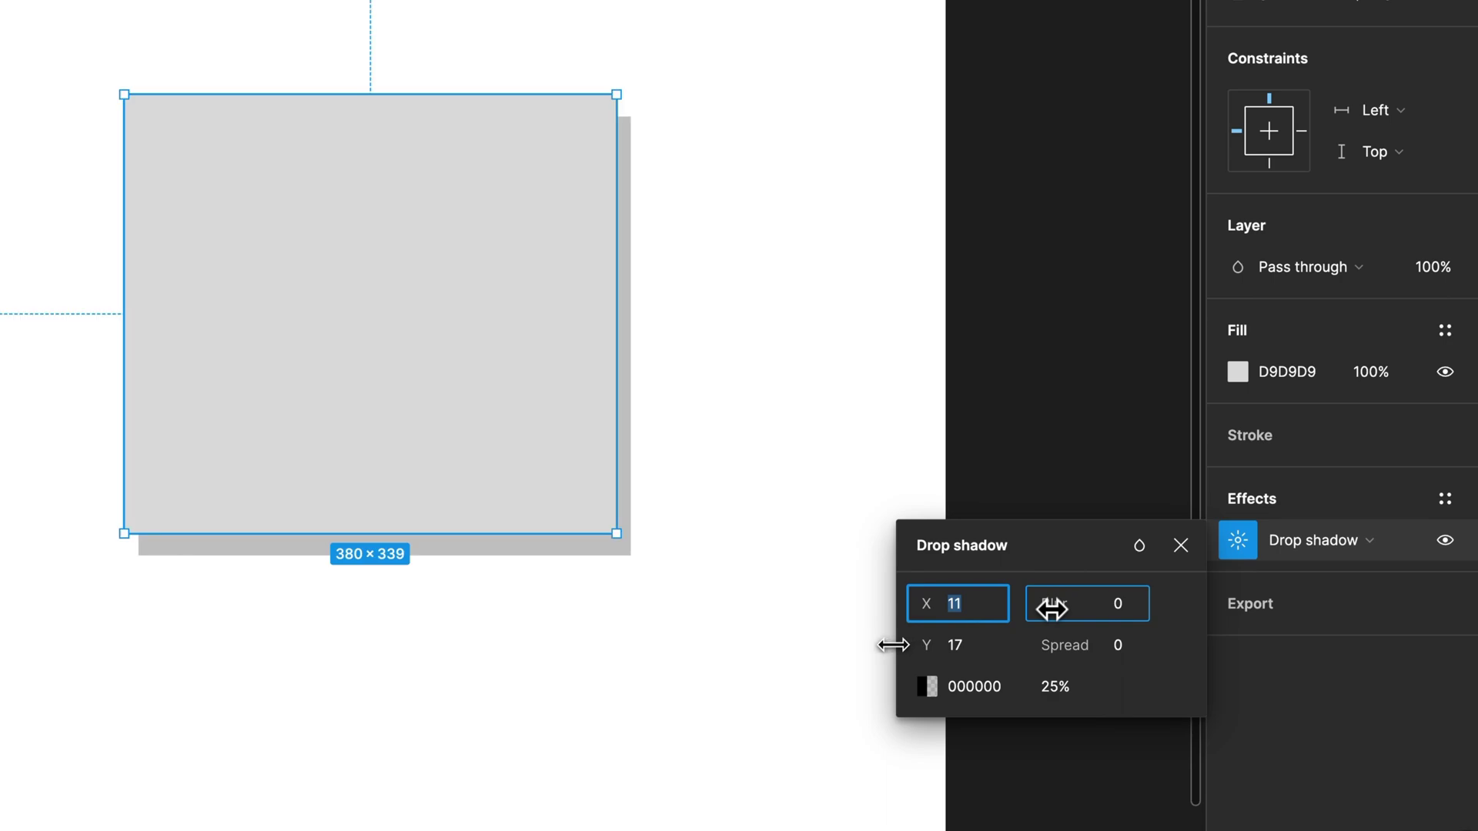
pyautogui.moveTo(1052, 609); pyautogui.dragTo(1091, 630)
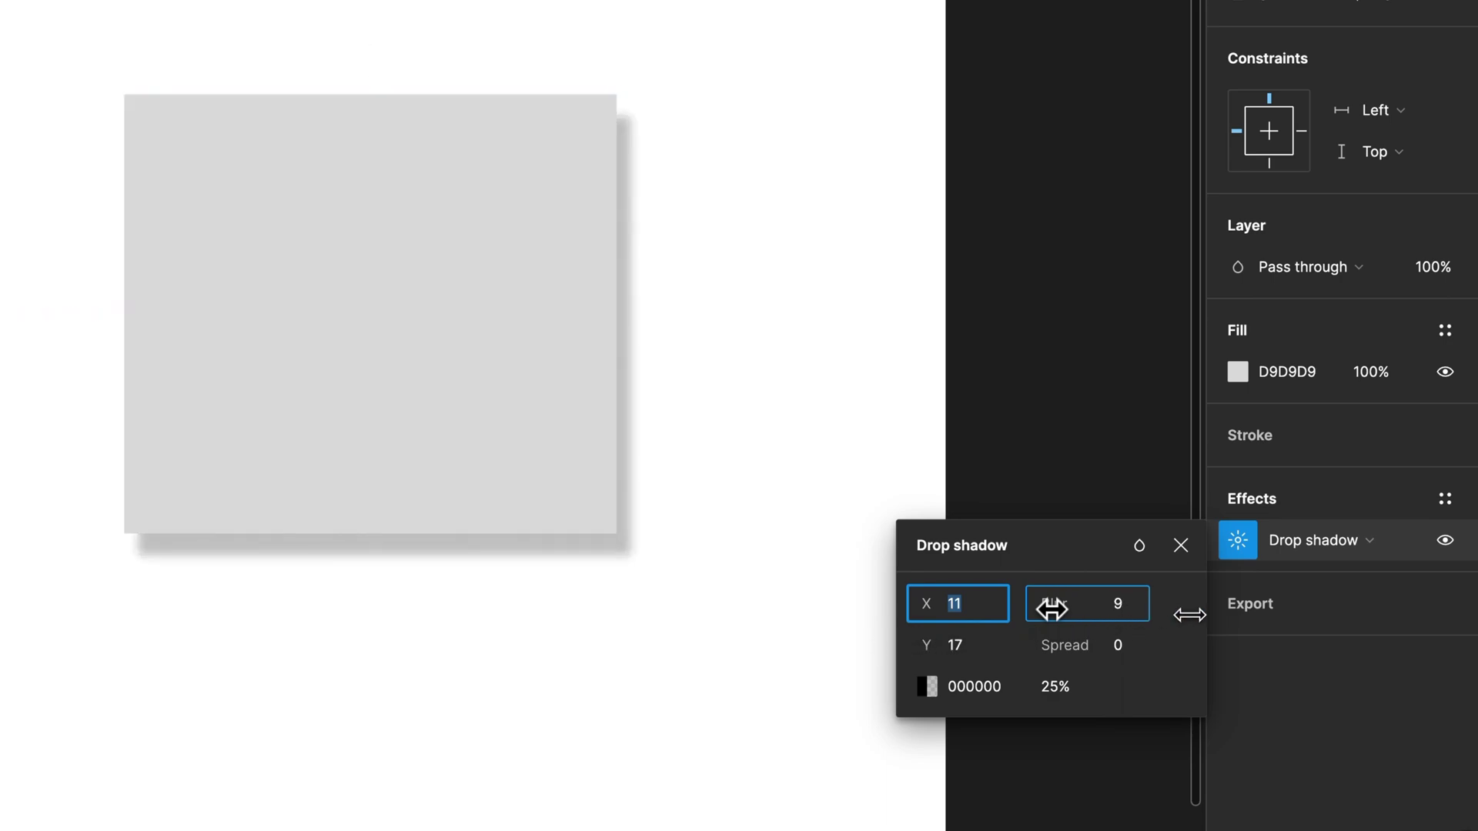
pyautogui.moveTo(1189, 614); pyautogui.dragTo(1240, 615)
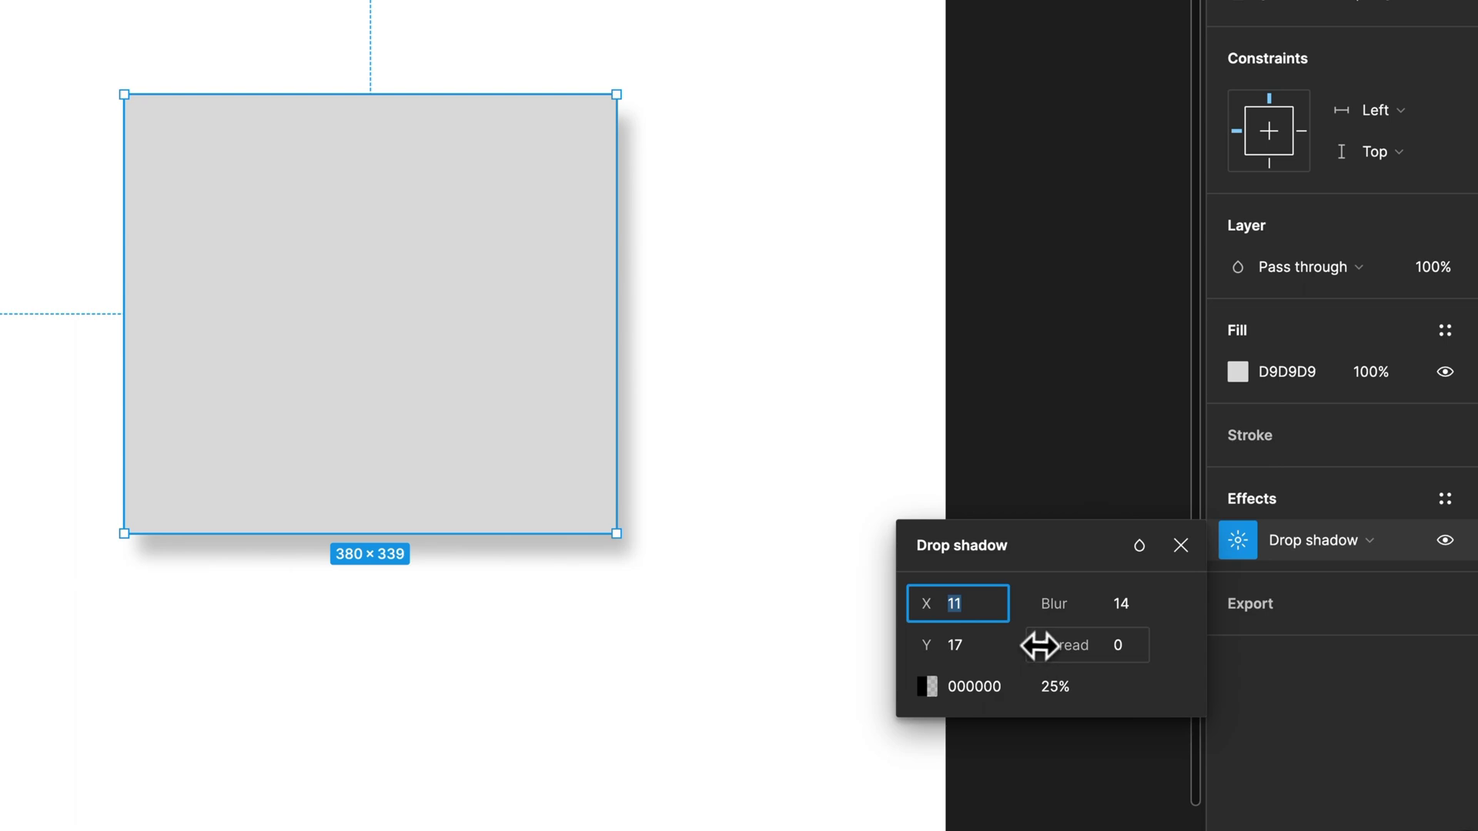
pyautogui.moveTo(1070, 651)
pyautogui.mouseDown()
pyautogui.moveTo(1333, 631)
pyautogui.moveTo(1099, 618)
pyautogui.moveTo(1143, 620)
pyautogui.mouseUp()
# Make the shadow colour black (000000) at 10% opacity and bring up its blend mode options.
pyautogui.click(929, 687)
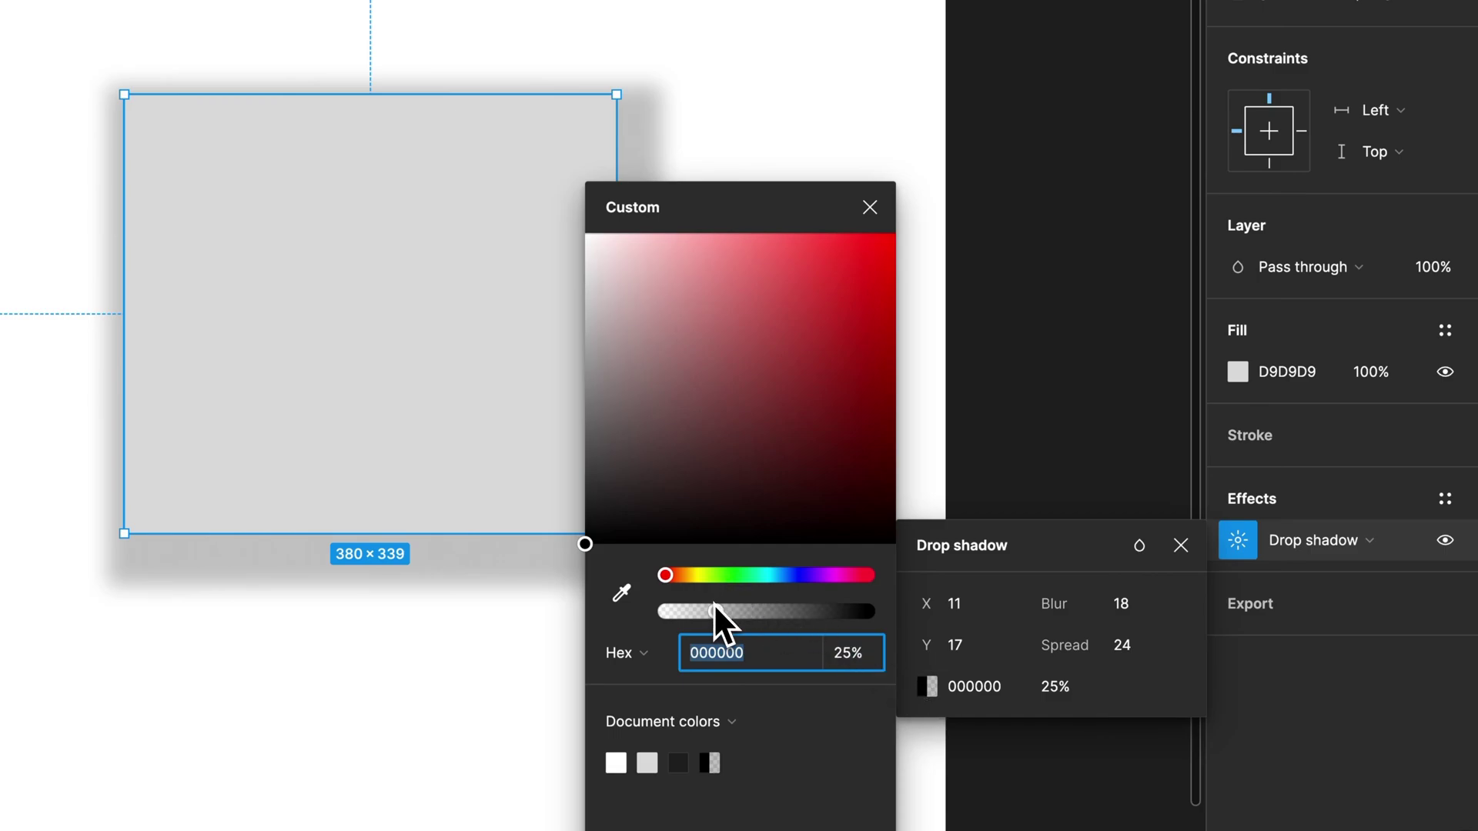
pyautogui.moveTo(677, 578); pyautogui.dragTo(794, 580)
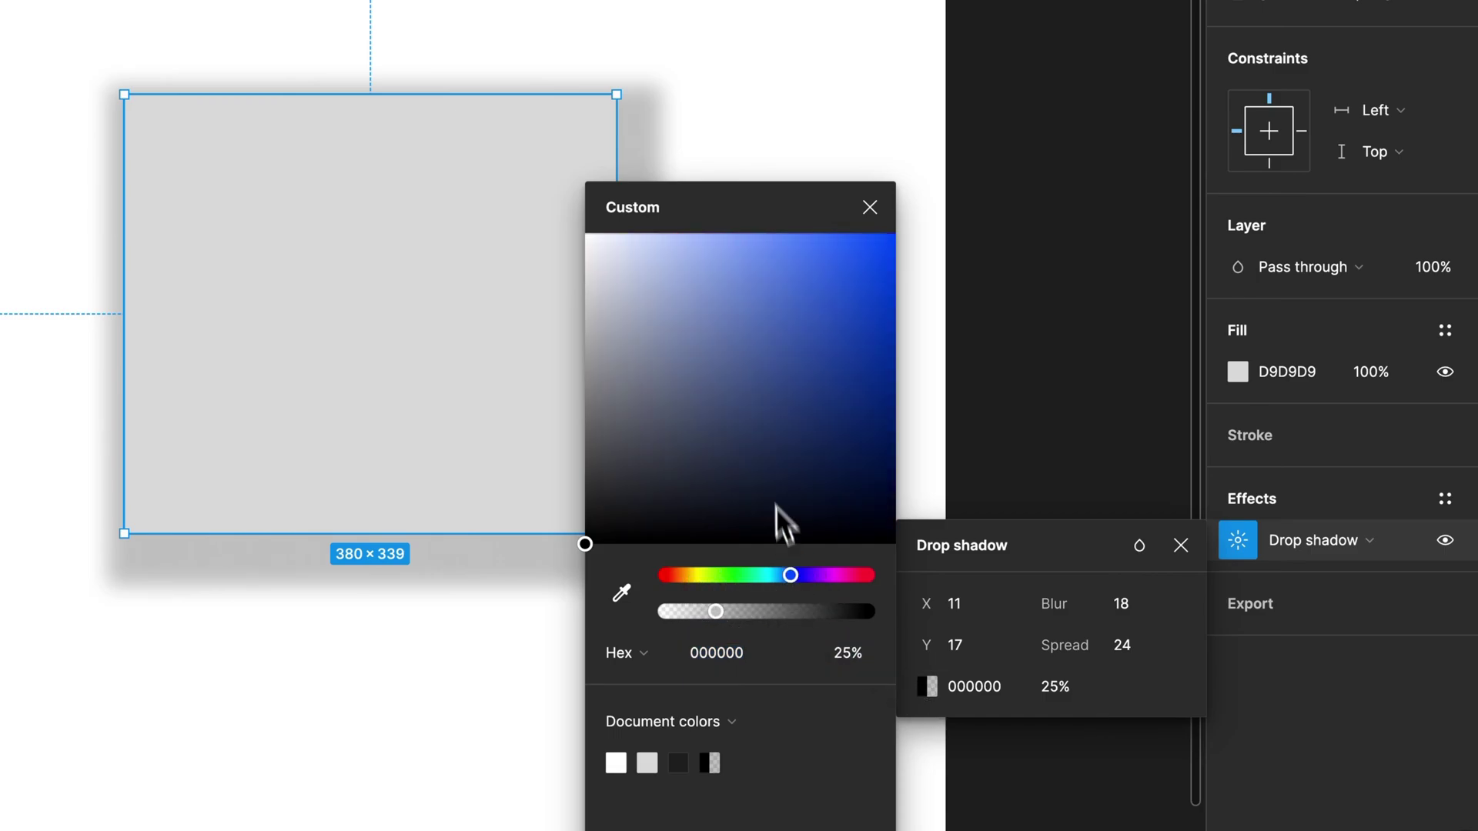
pyautogui.moveTo(774, 504); pyautogui.dragTo(754, 437)
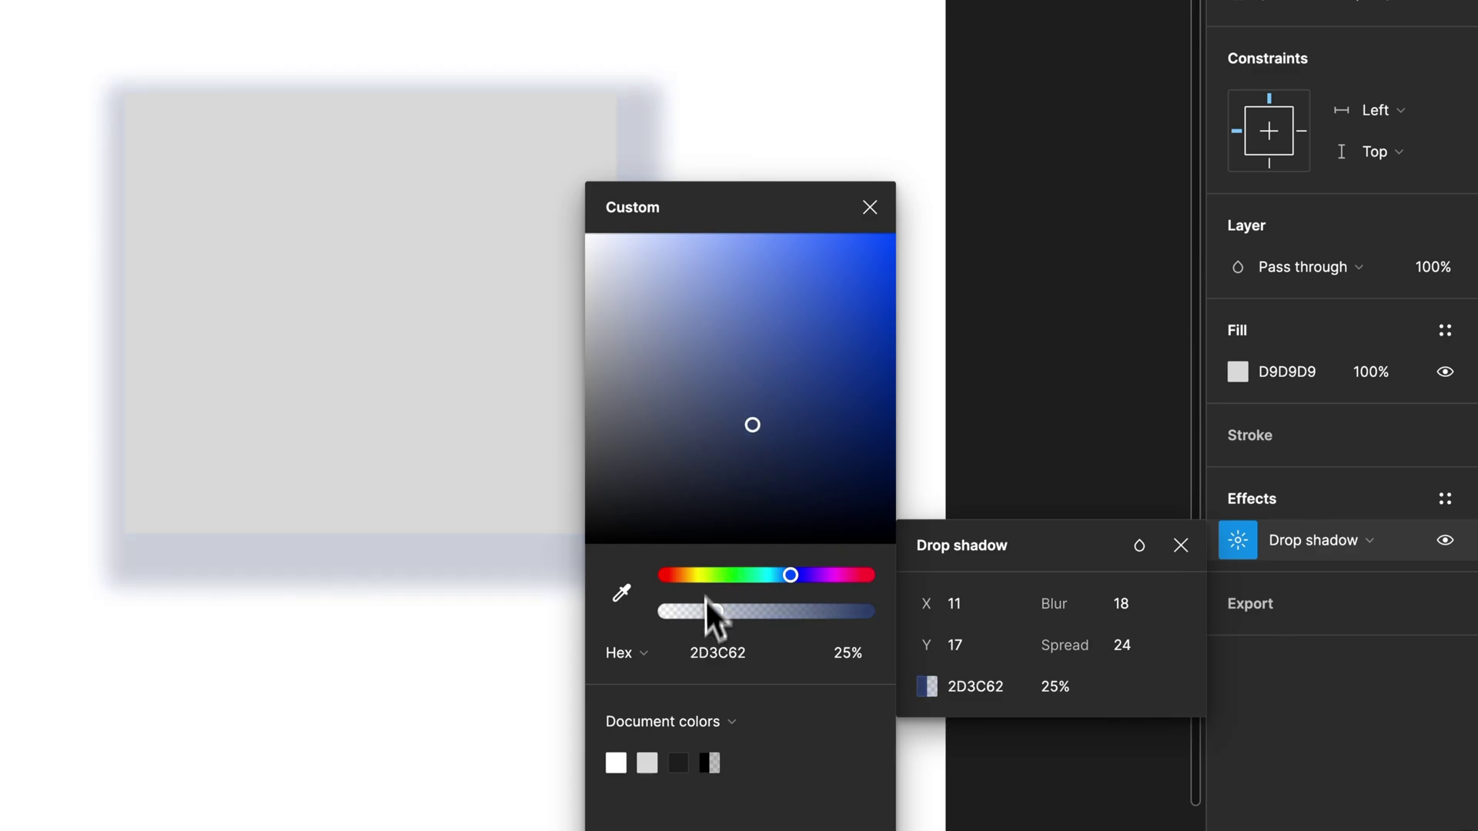
pyautogui.moveTo(707, 612)
pyautogui.mouseDown()
pyautogui.moveTo(827, 612)
pyautogui.moveTo(881, 631)
pyautogui.mouseUp()
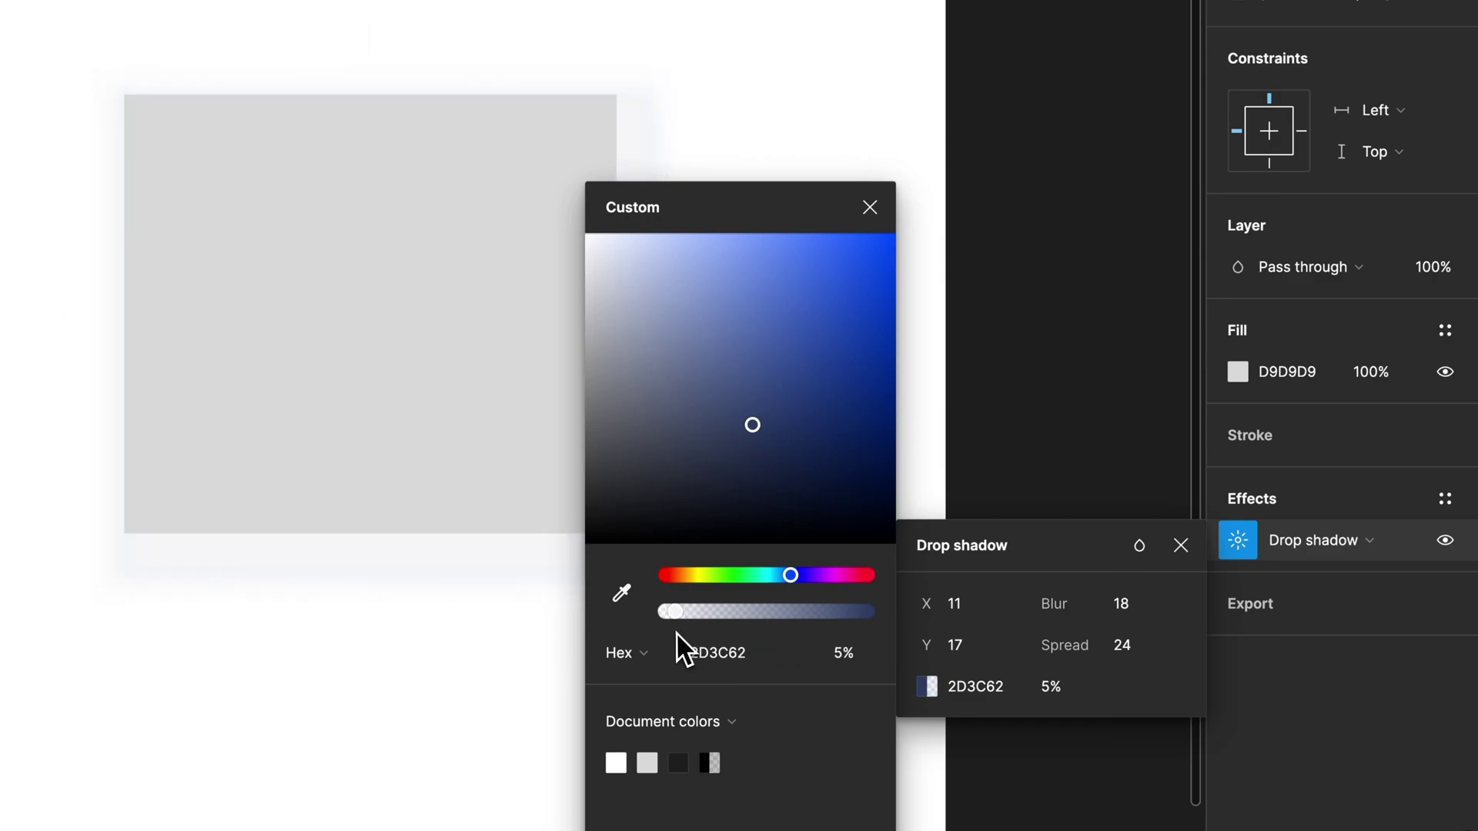
pyautogui.moveTo(881, 632); pyautogui.dragTo(689, 648)
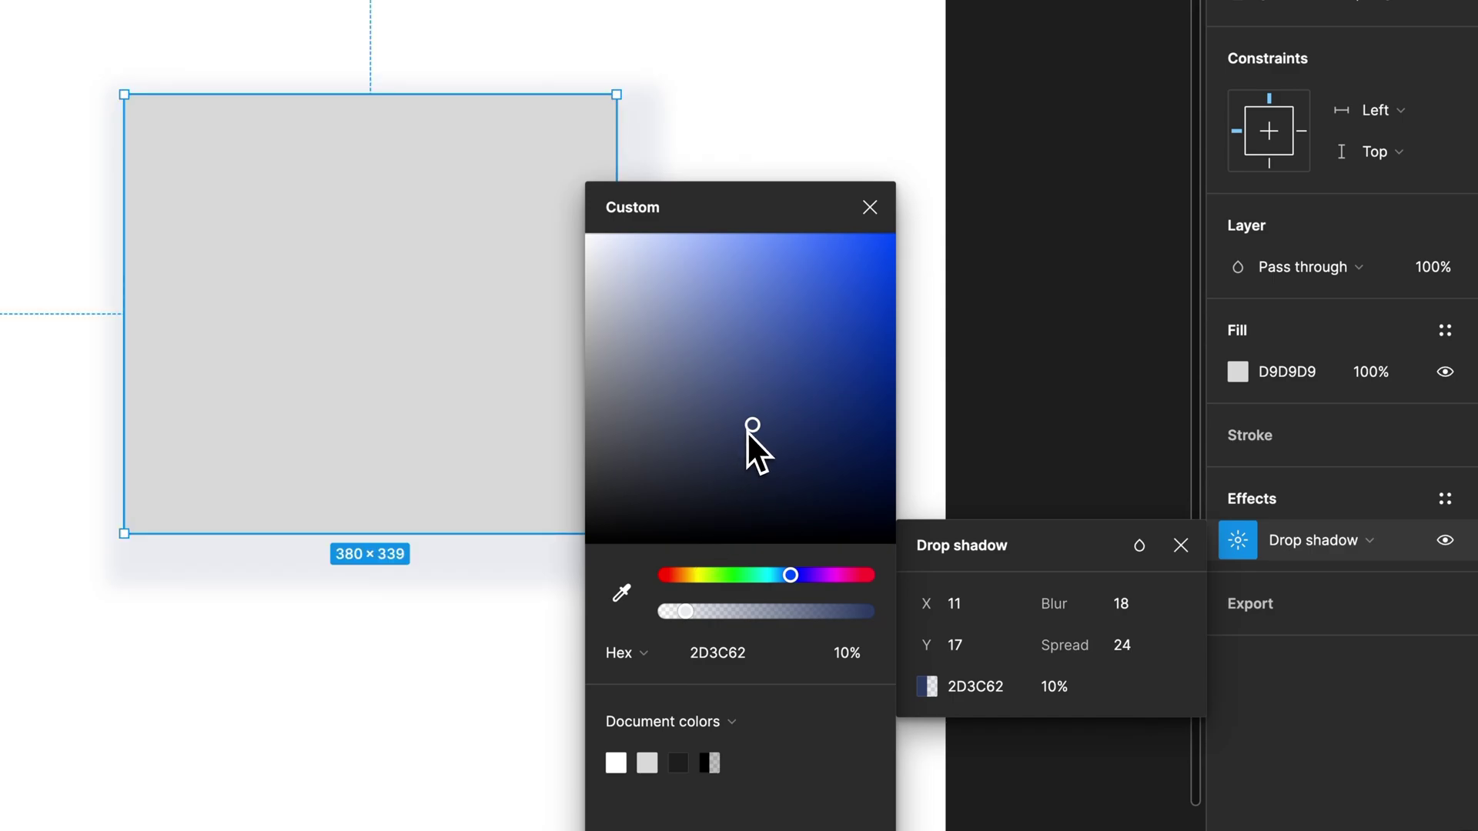
pyautogui.moveTo(752, 425); pyautogui.dragTo(585, 544)
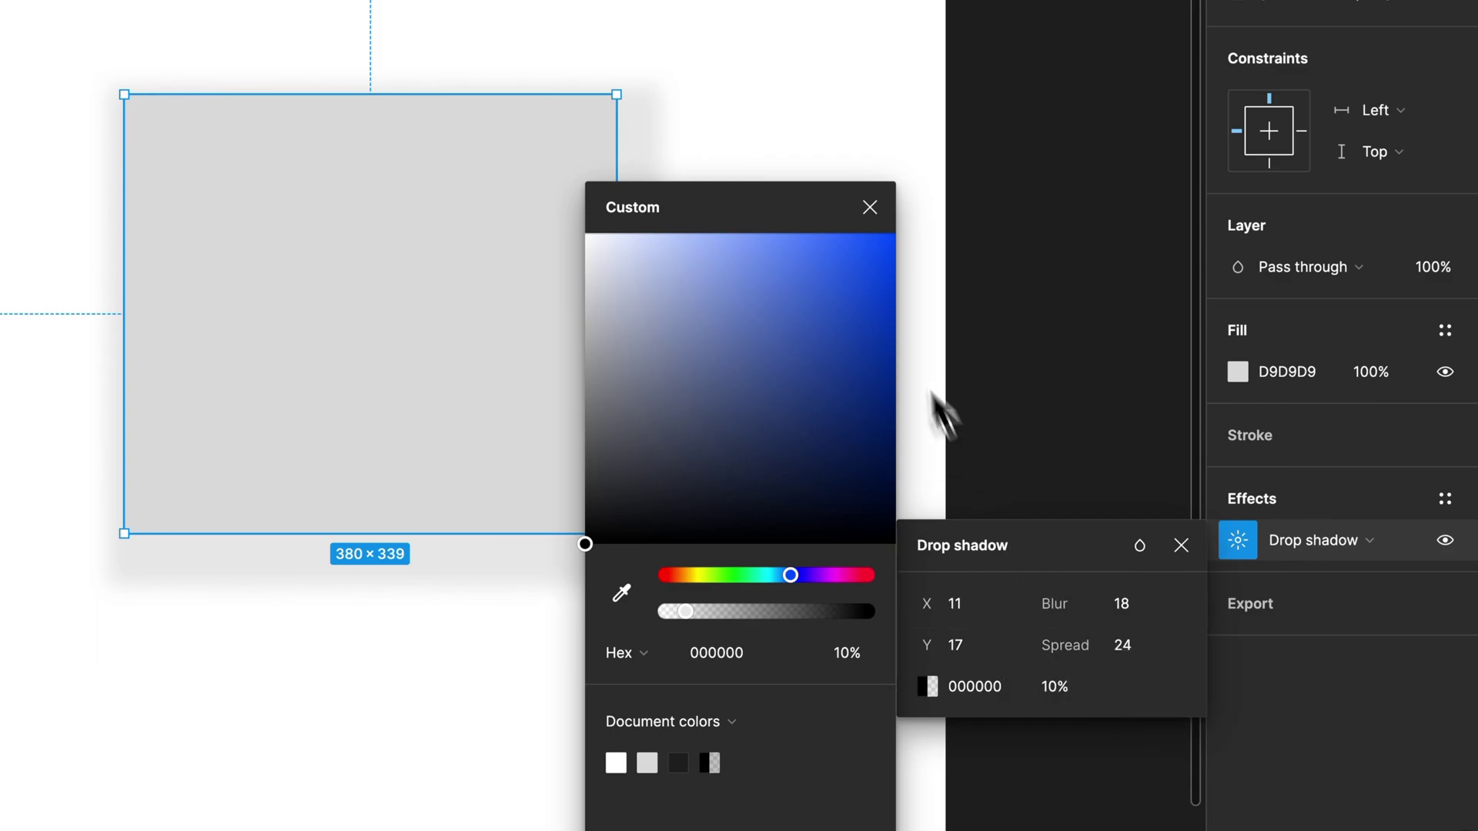
pyautogui.click(871, 209)
pyautogui.click(1139, 545)
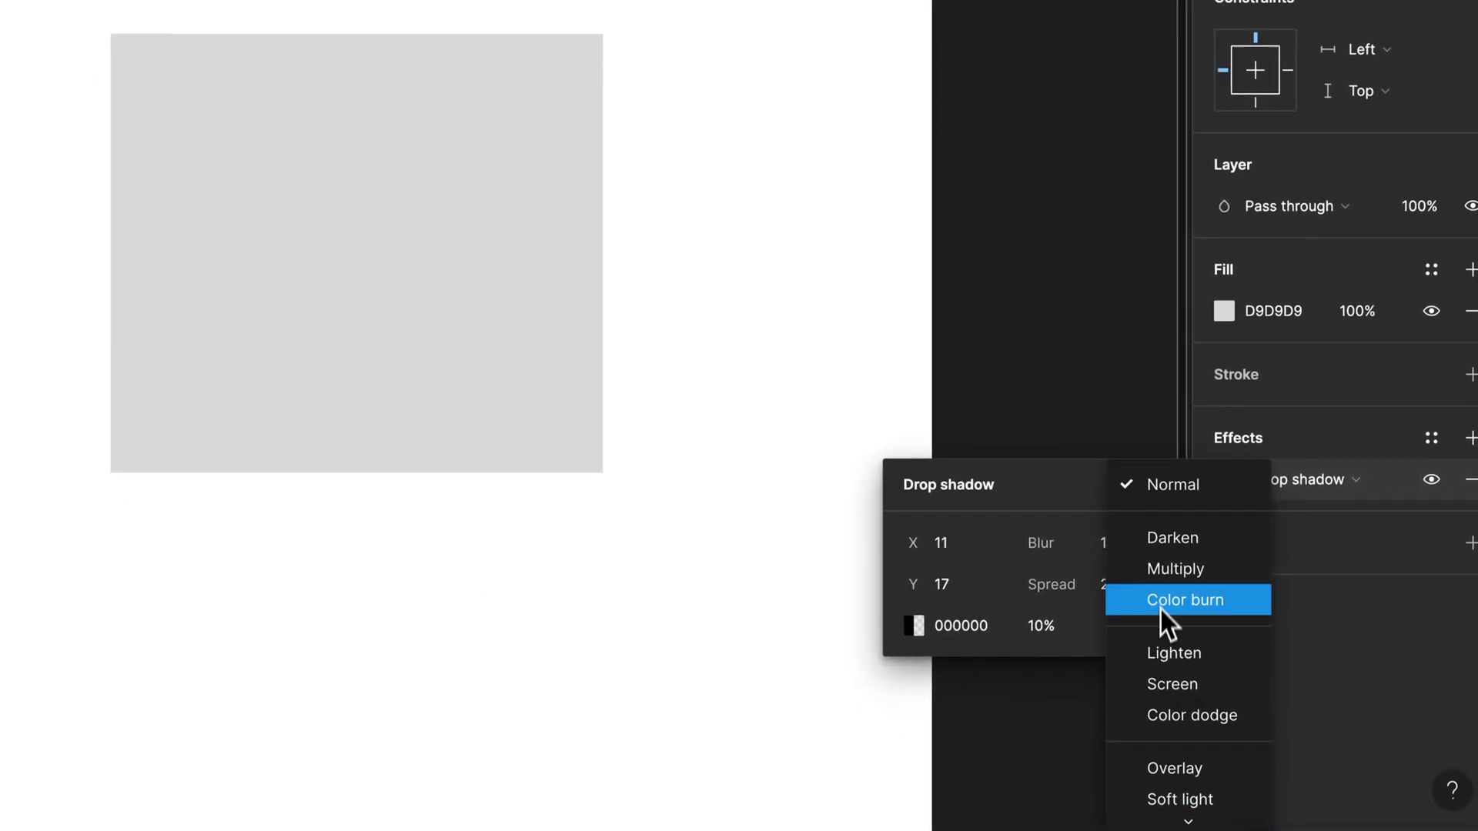
# Keep the drop shadow's blend mode set to Normal.
pyautogui.click(1167, 490)
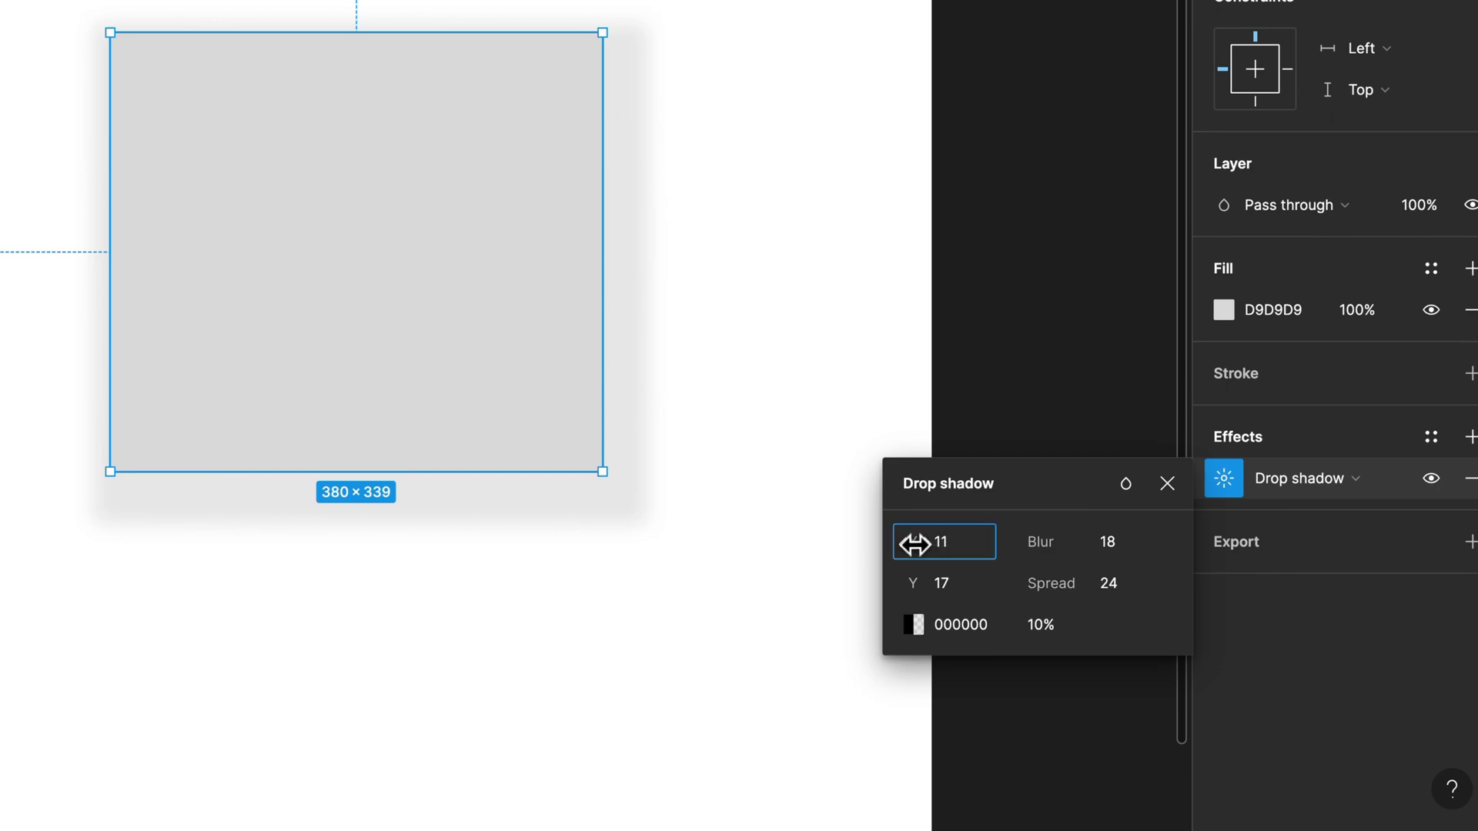
# Retune the shadow to X 23, Y 12 and spread −5, then deselect the rectangle.
pyautogui.moveTo(914, 544)
pyautogui.mouseDown()
pyautogui.moveTo(928, 545)
pyautogui.moveTo(917, 584)
pyautogui.mouseUp()
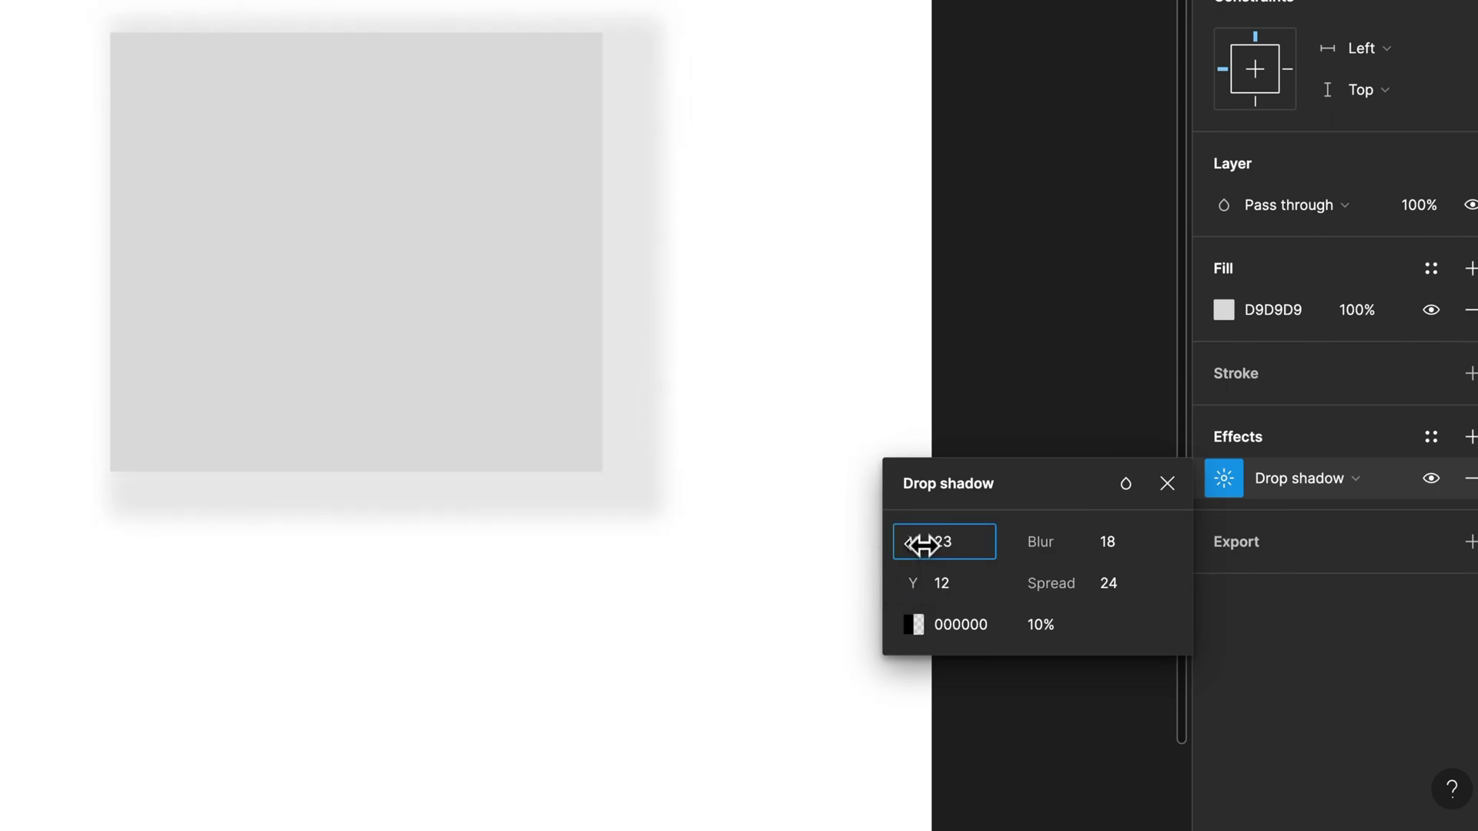
pyautogui.moveTo(1039, 584); pyautogui.dragTo(1059, 586)
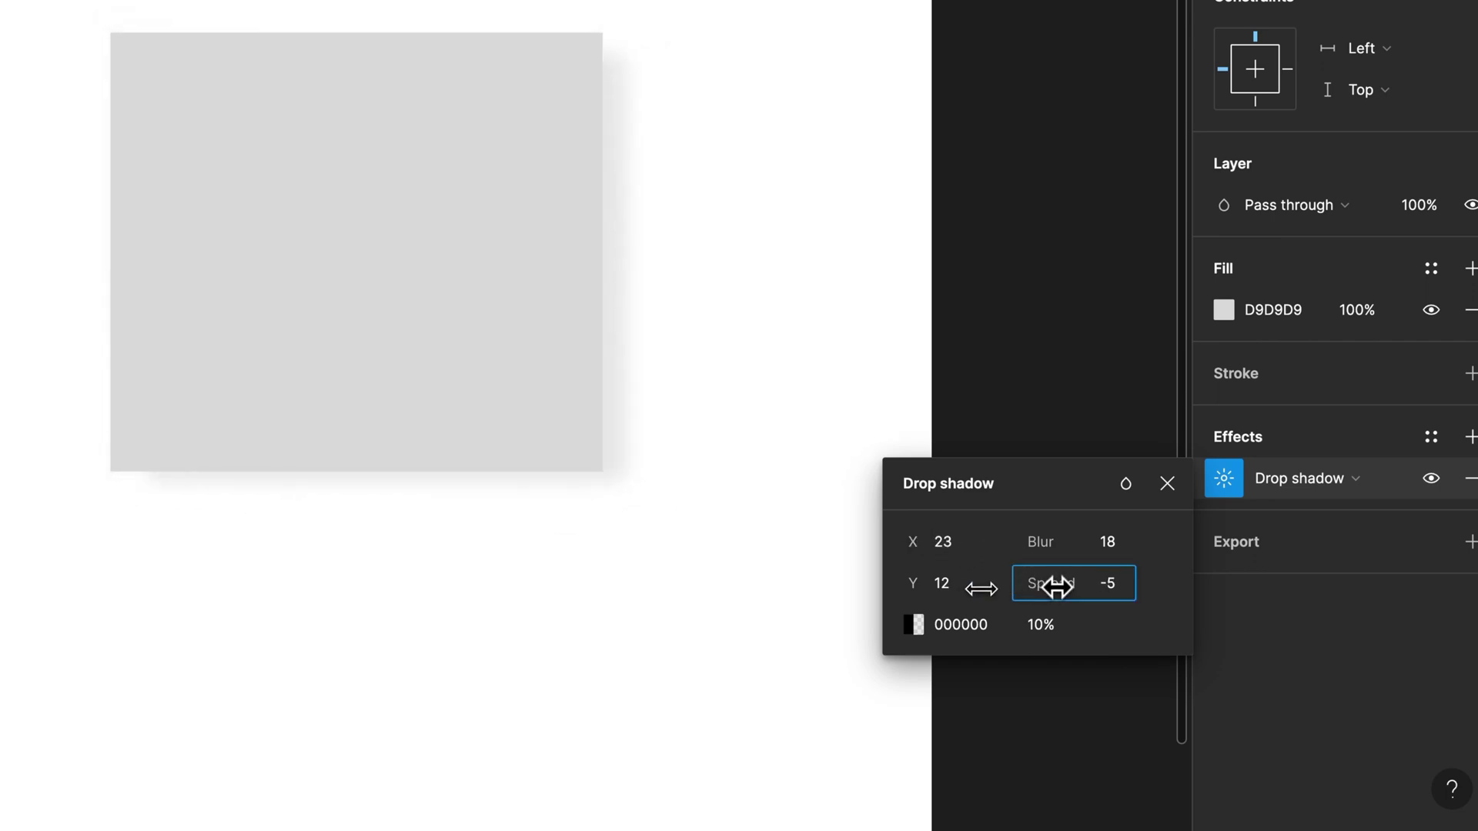
pyautogui.click(1053, 449)
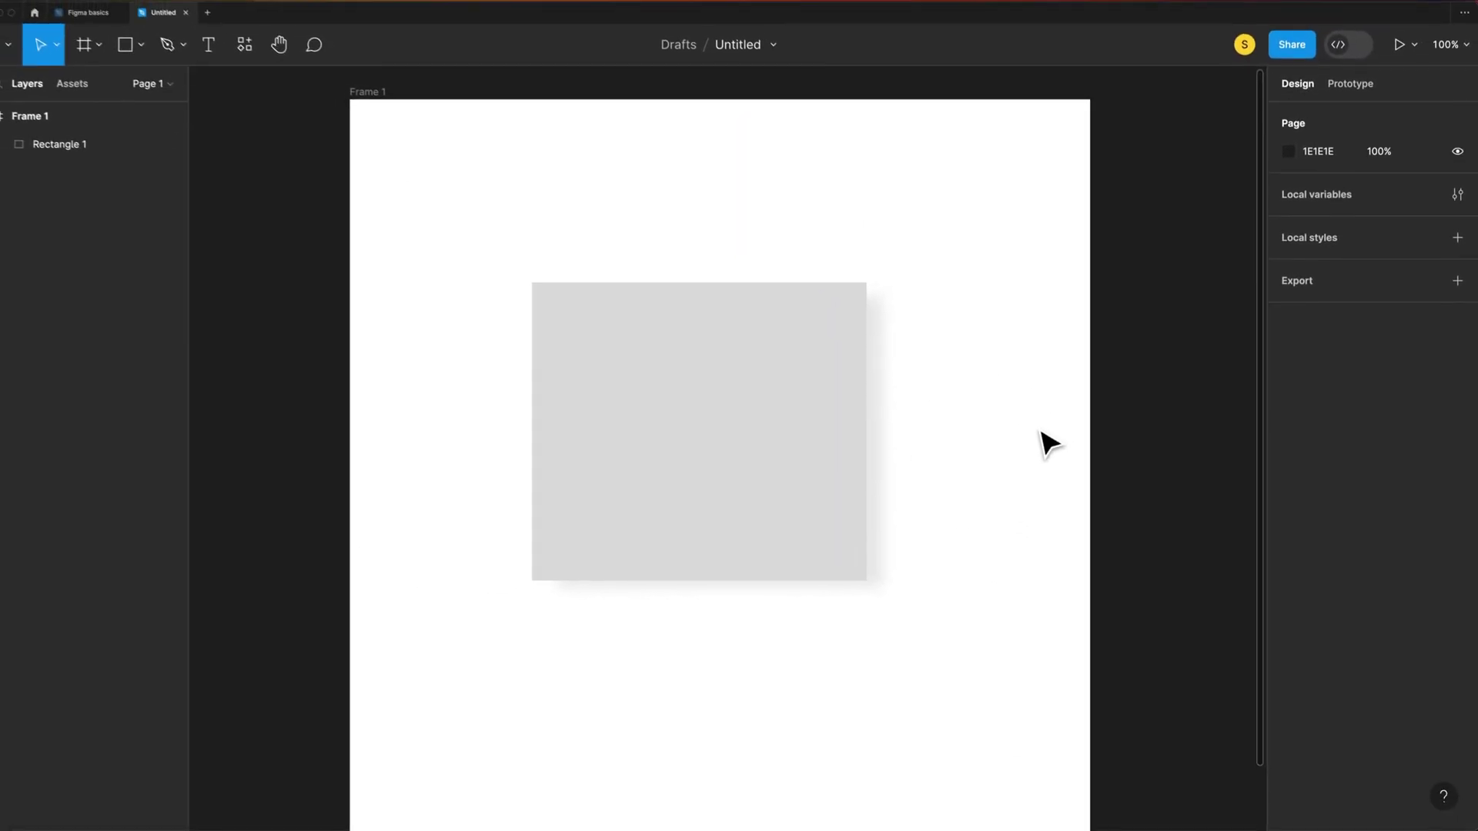